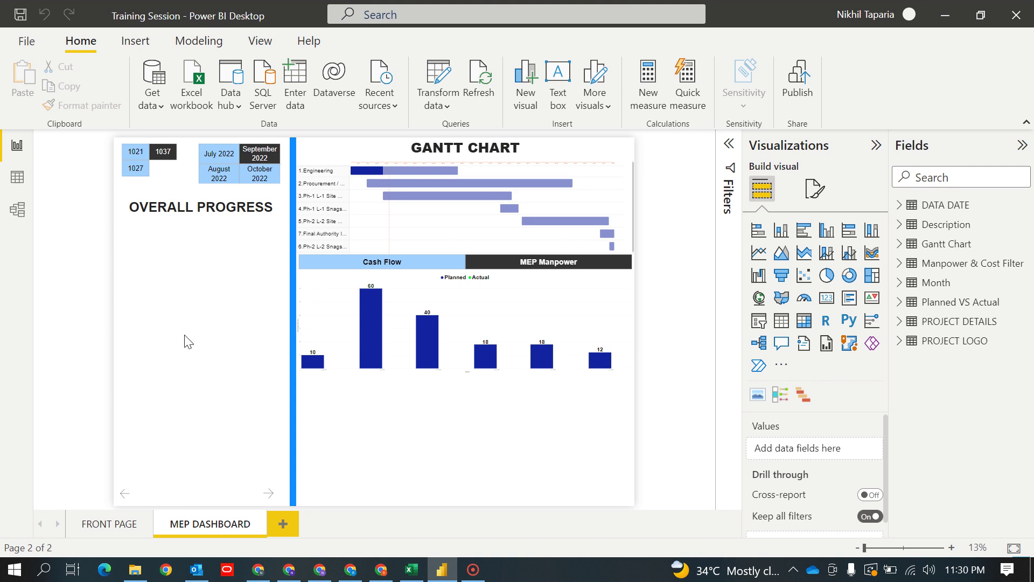
# Load the Progress % sheet from the MEP DASHBOARD-080822 Excel workbook into the report
pyautogui.click(193, 93)
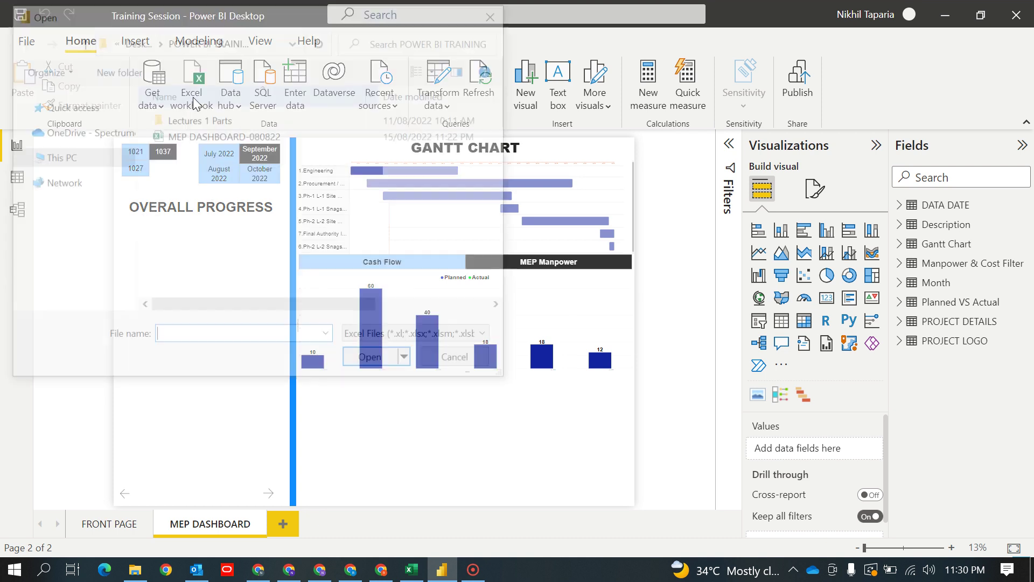
pyautogui.click(209, 141)
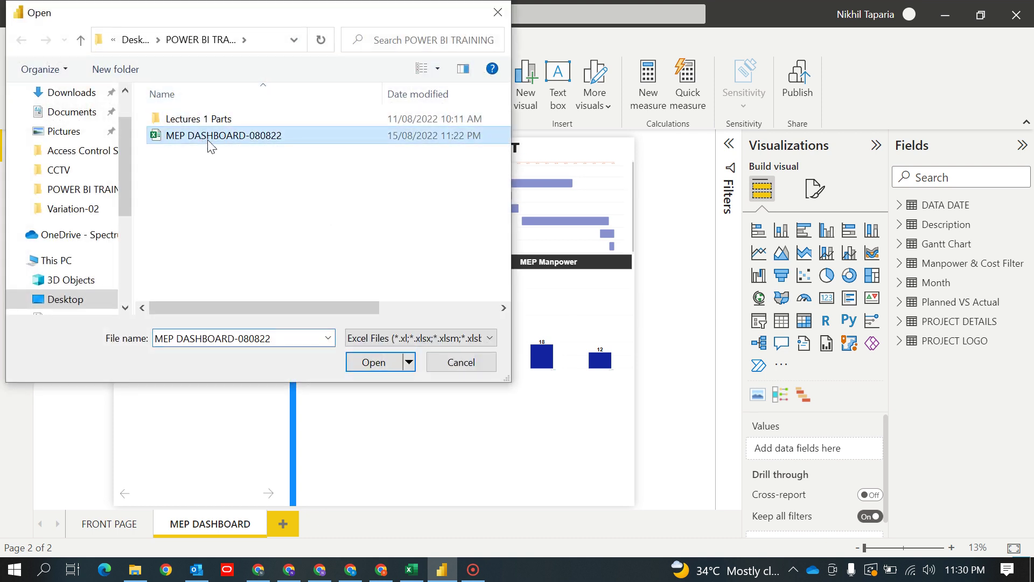
pyautogui.click(383, 361)
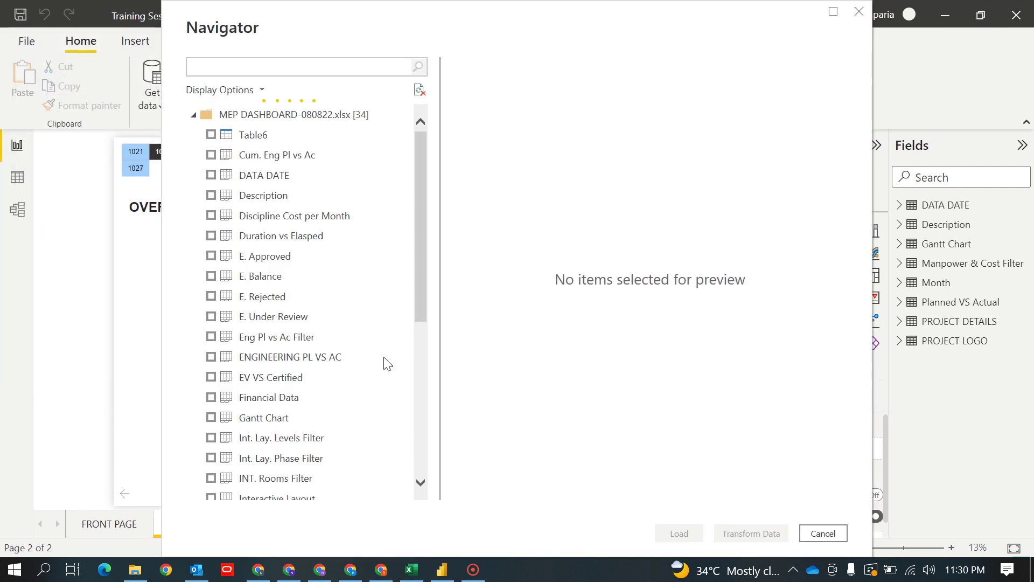
pyautogui.scroll(-6, 323, 361)
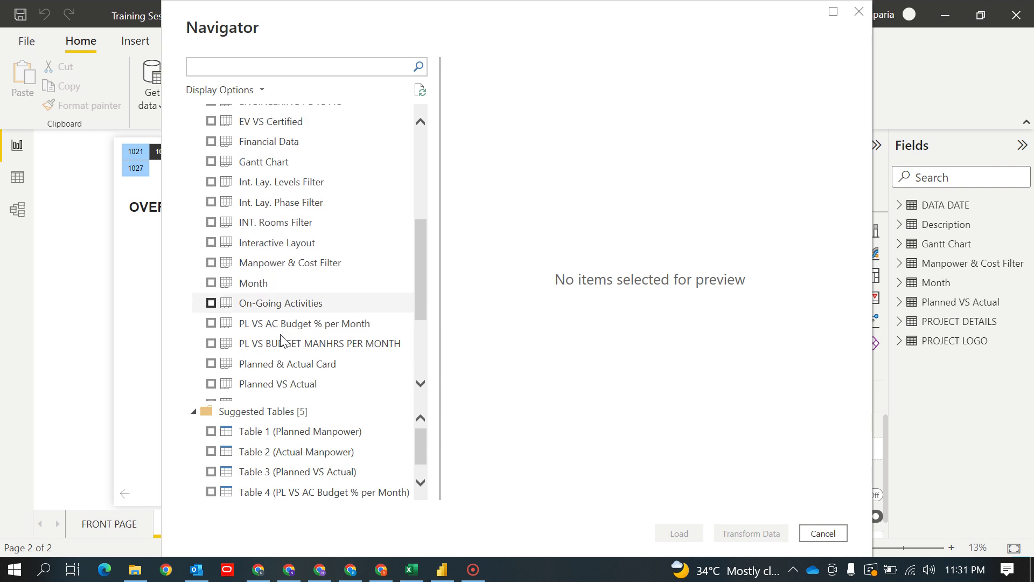
pyautogui.click(211, 303)
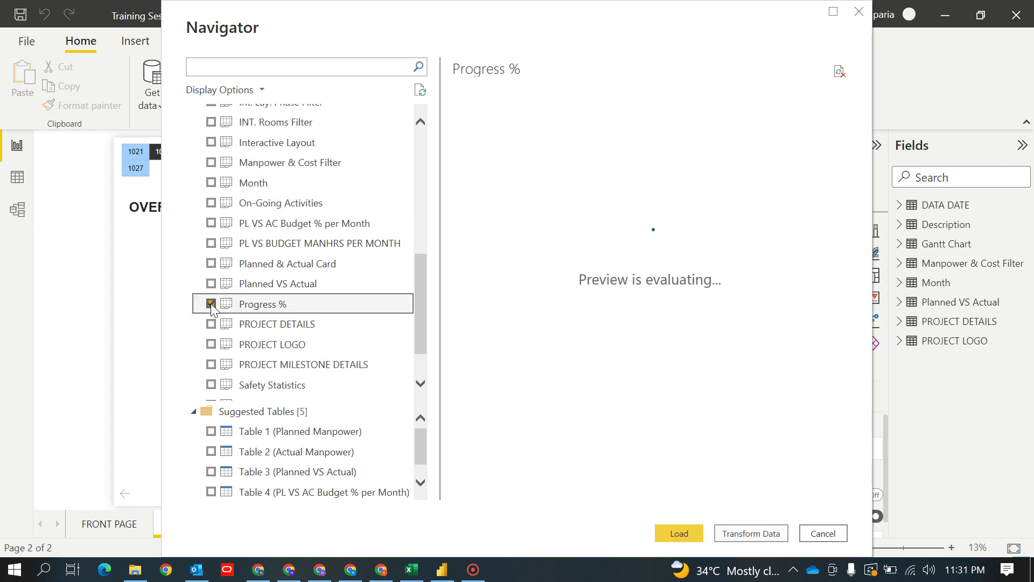
pyautogui.click(677, 539)
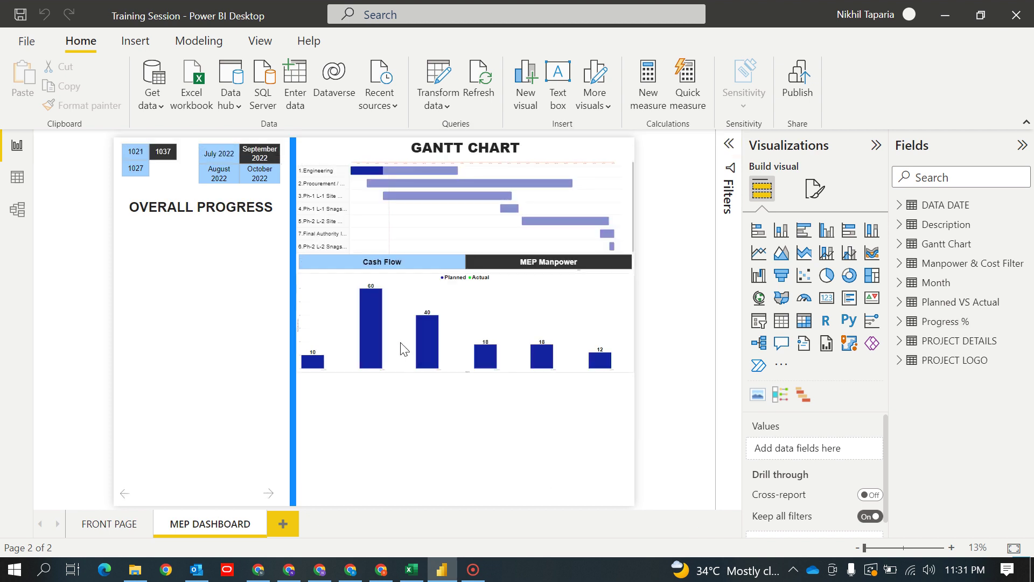
# Place the Progress % table beneath the Month table in the data model and relate their Month columns
pyautogui.click(899, 322)
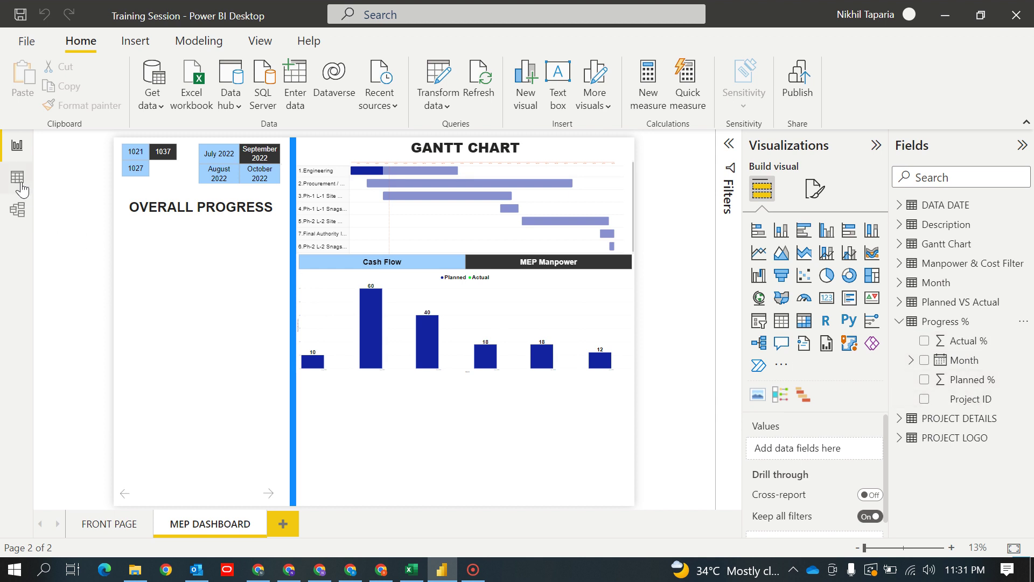
pyautogui.click(17, 177)
pyautogui.click(17, 210)
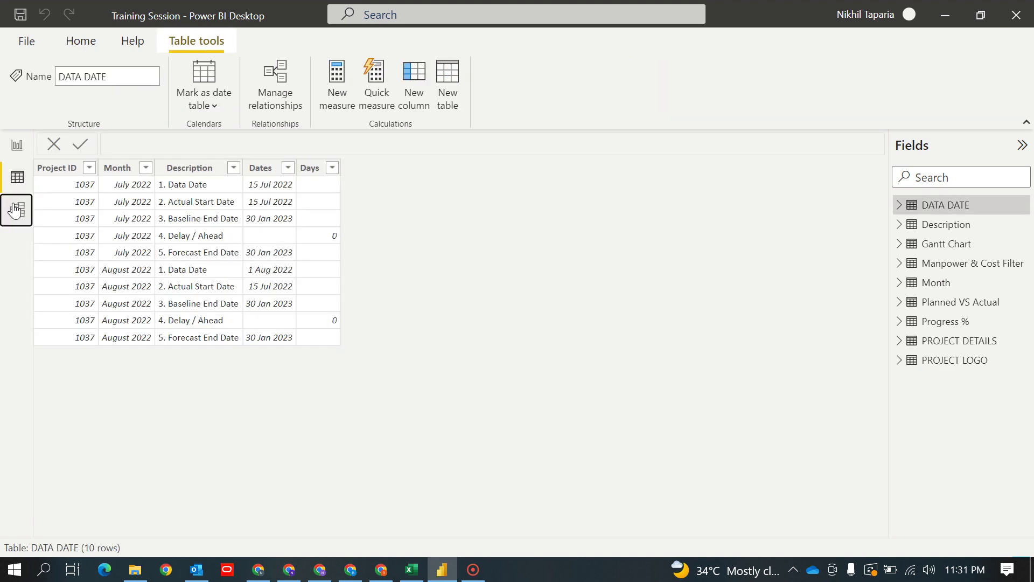
pyautogui.moveTo(379, 504); pyautogui.dragTo(612, 477)
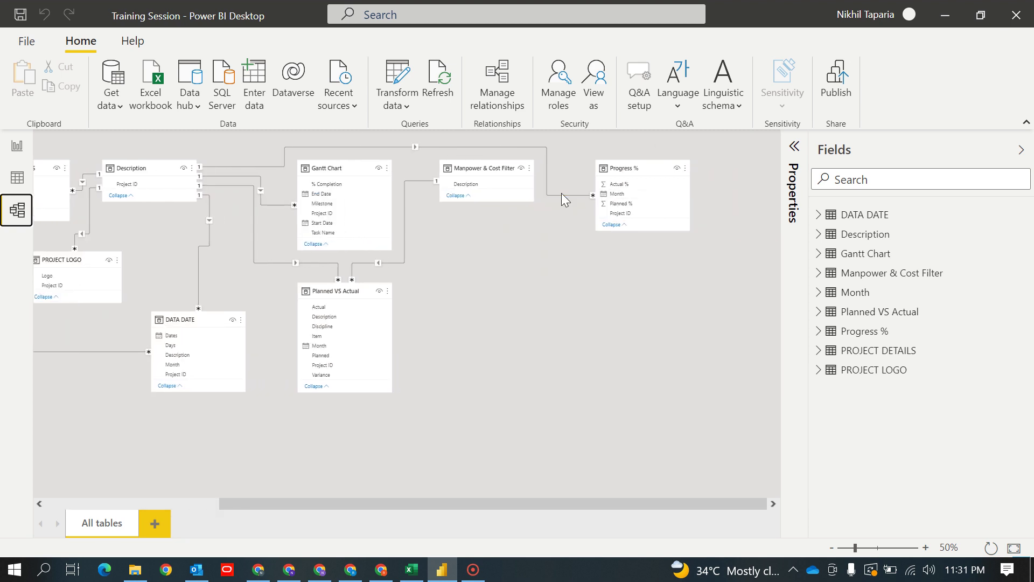
pyautogui.moveTo(630, 162); pyautogui.dragTo(77, 293)
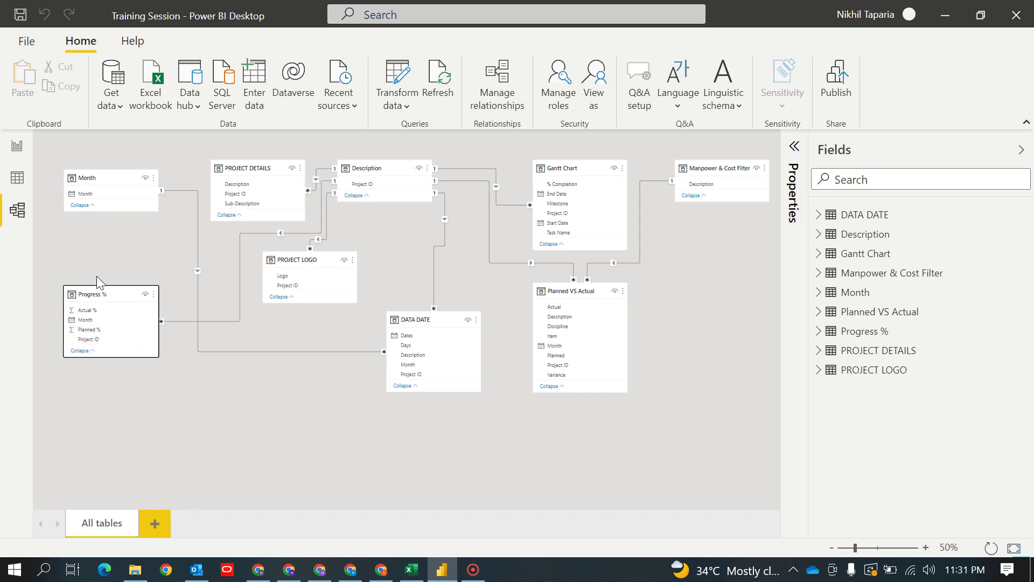
pyautogui.moveTo(95, 193); pyautogui.dragTo(97, 320)
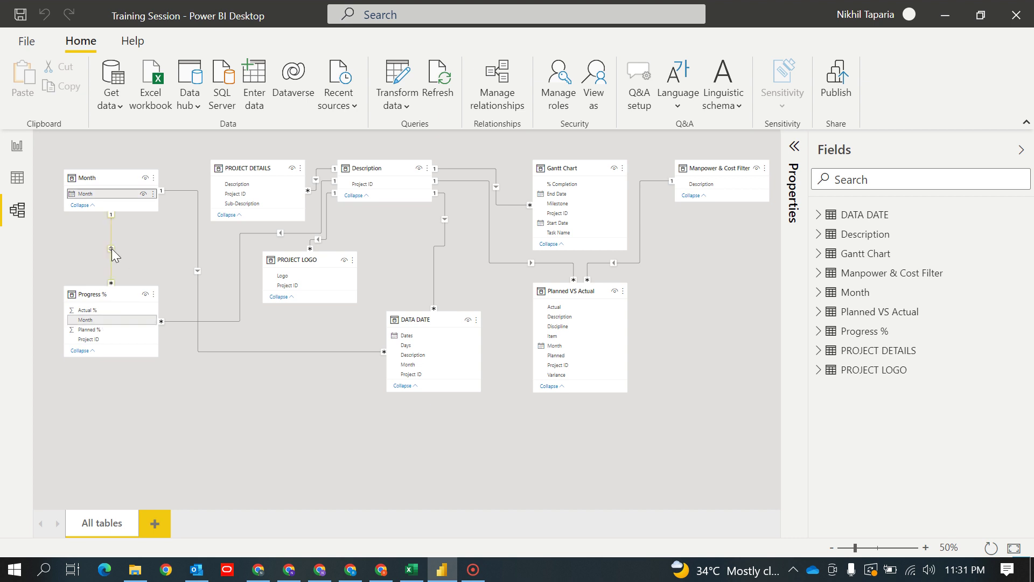
# Set the cross filter direction of the relationship between Progress % and Month to Single
pyautogui.rightClick(111, 248)
pyautogui.click(222, 413)
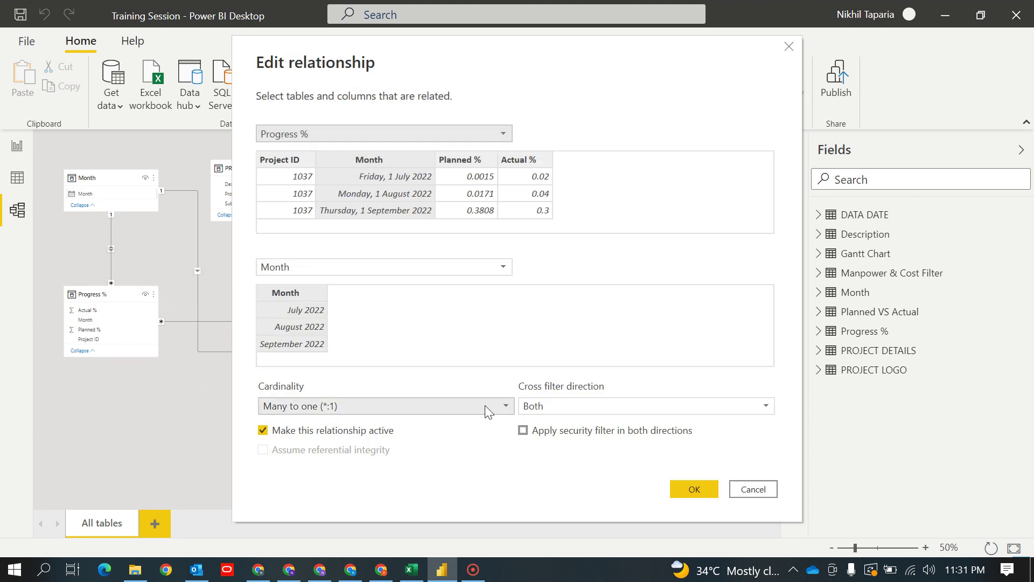
pyautogui.click(548, 404)
pyautogui.click(540, 424)
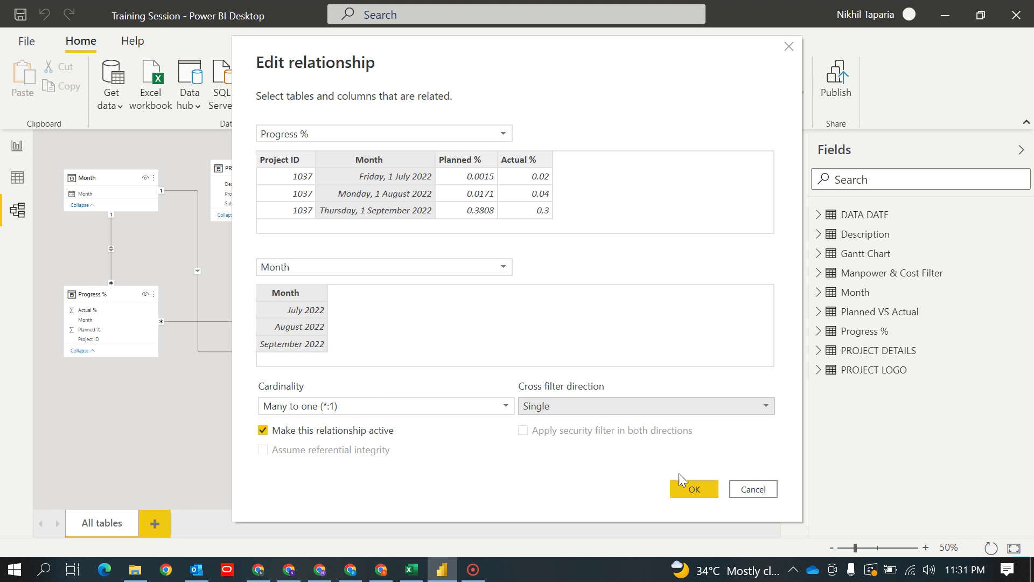
pyautogui.click(700, 491)
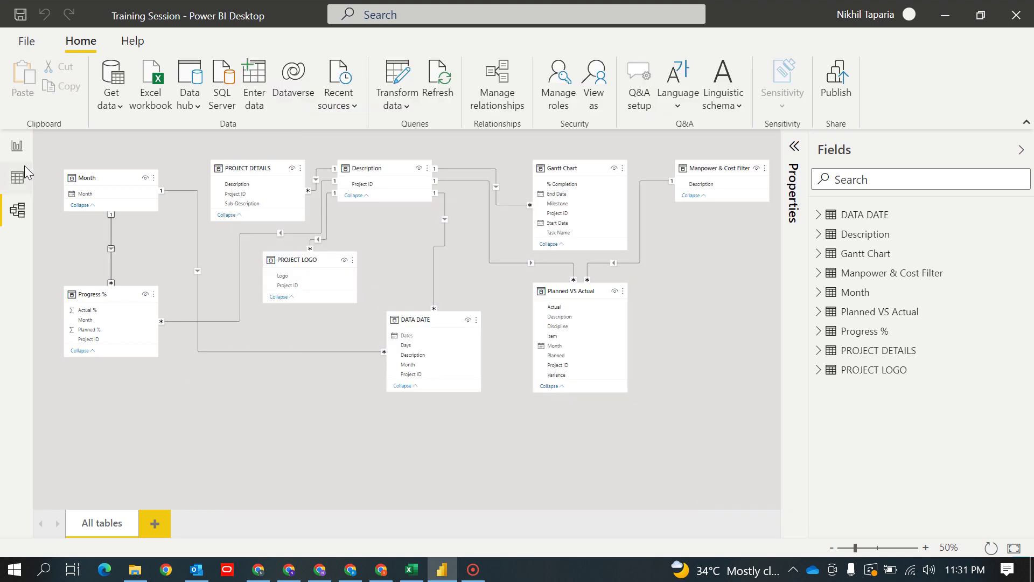
# Format the Planned % column of the Progress % table as Percentage
pyautogui.click(17, 178)
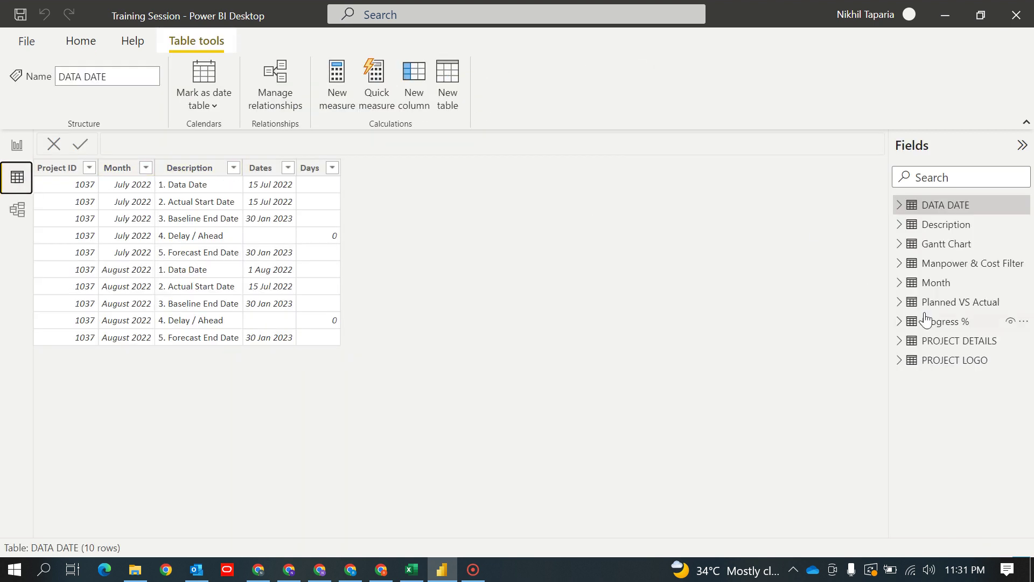
pyautogui.click(899, 323)
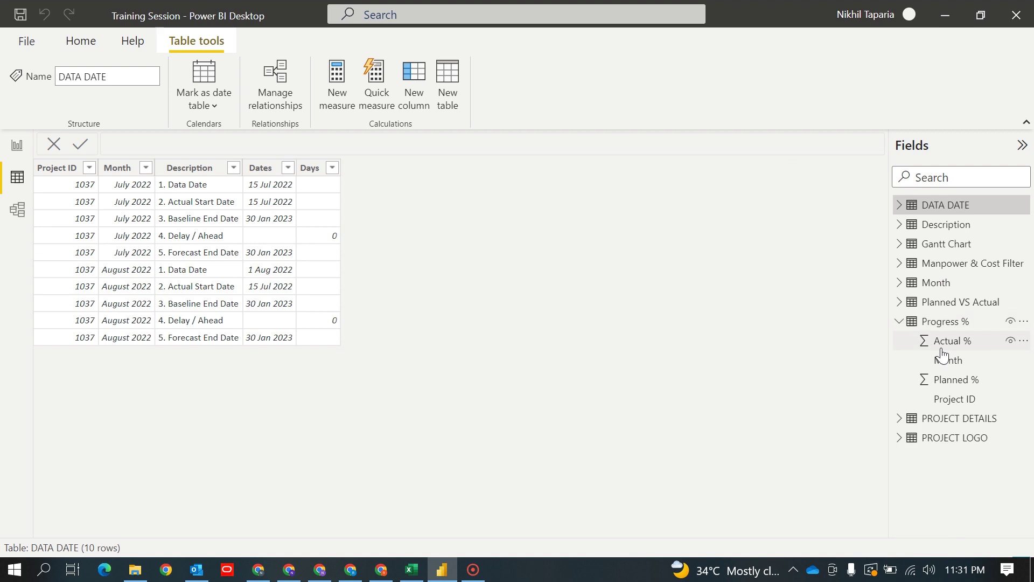
pyautogui.click(952, 399)
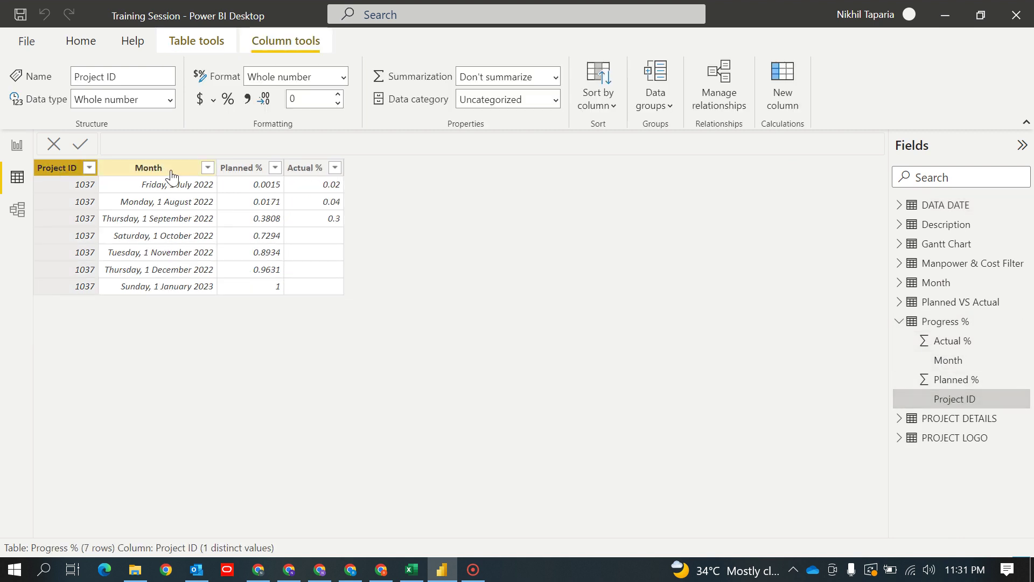
pyautogui.click(248, 172)
pyautogui.click(343, 77)
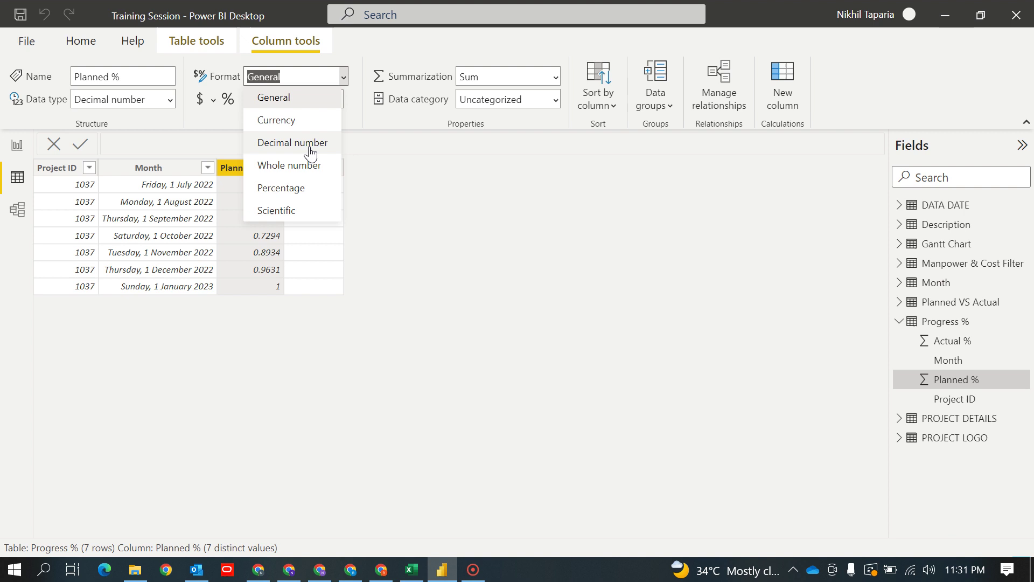
pyautogui.click(308, 189)
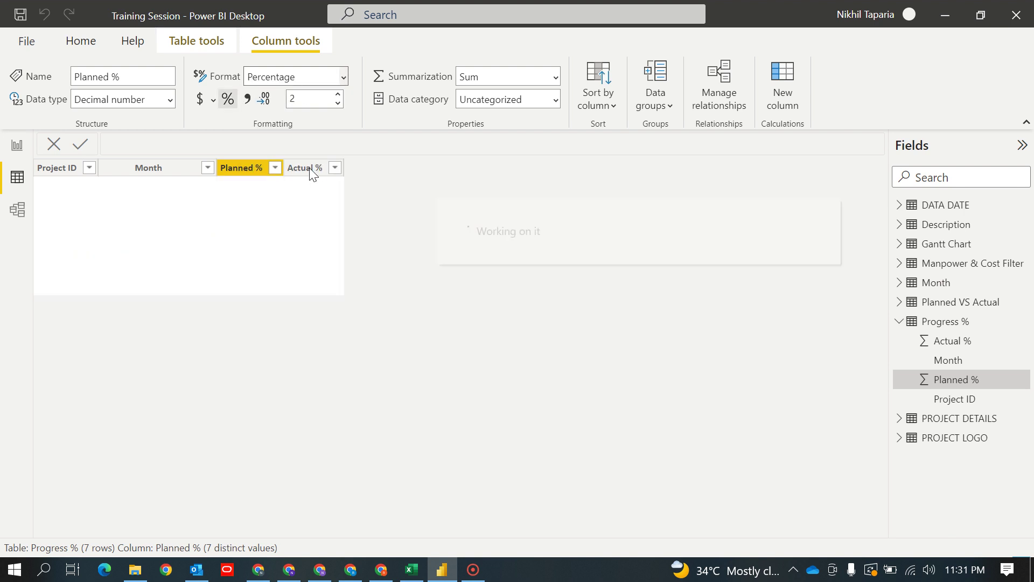
# Format the Actual % column of the Progress % table as Percentage
pyautogui.click(306, 171)
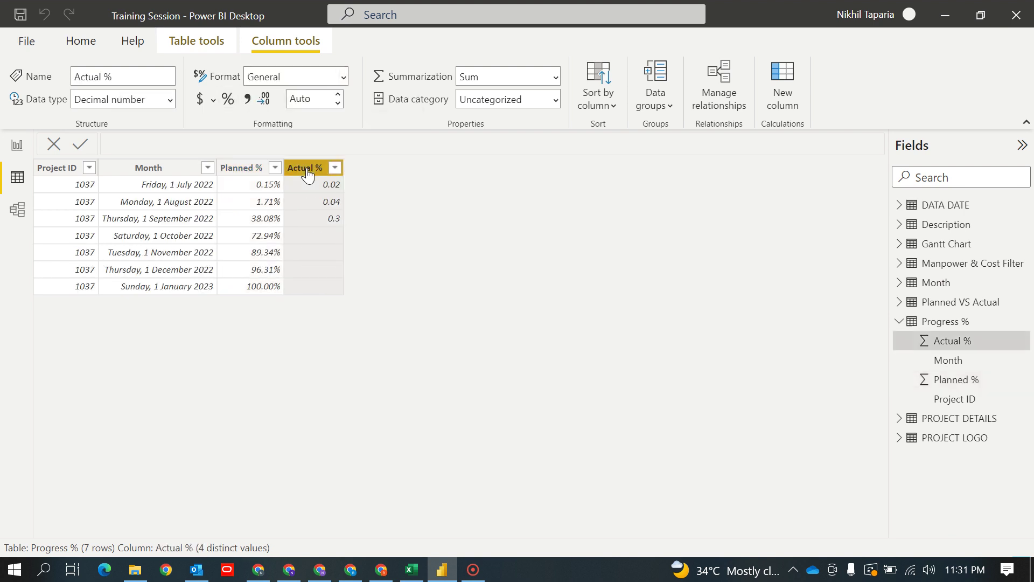
pyautogui.click(344, 77)
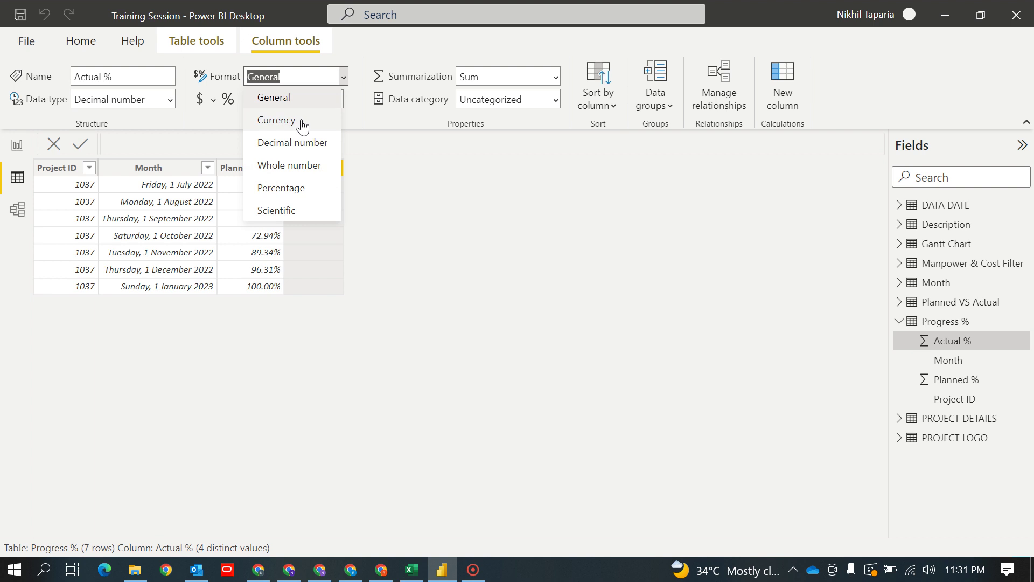
pyautogui.click(301, 183)
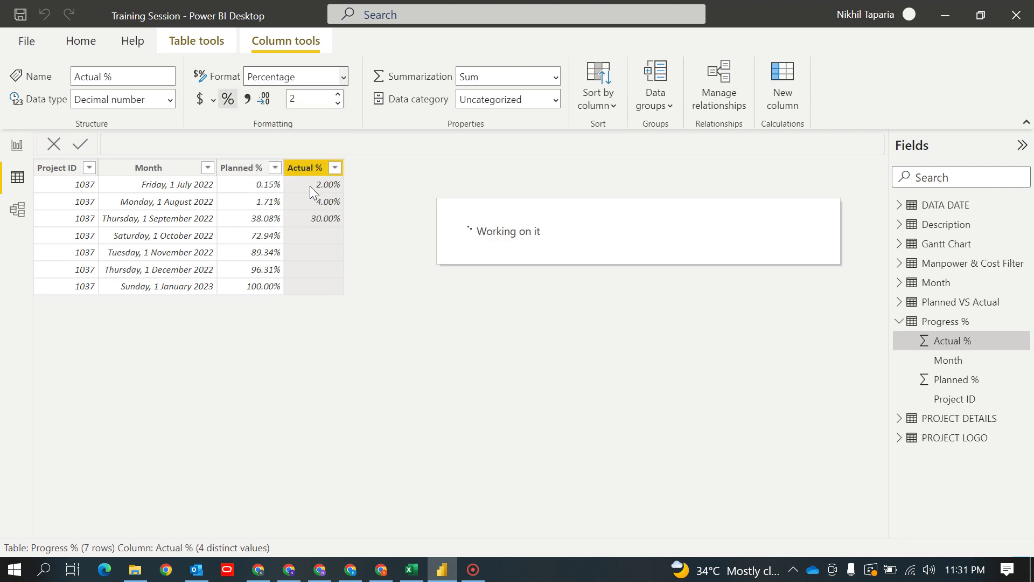
# Add a gauge beneath the OVERALL PROGRESS heading on the MEP DASHBOARD page, with Planned % from the Progress % table as its value
pyautogui.click(15, 147)
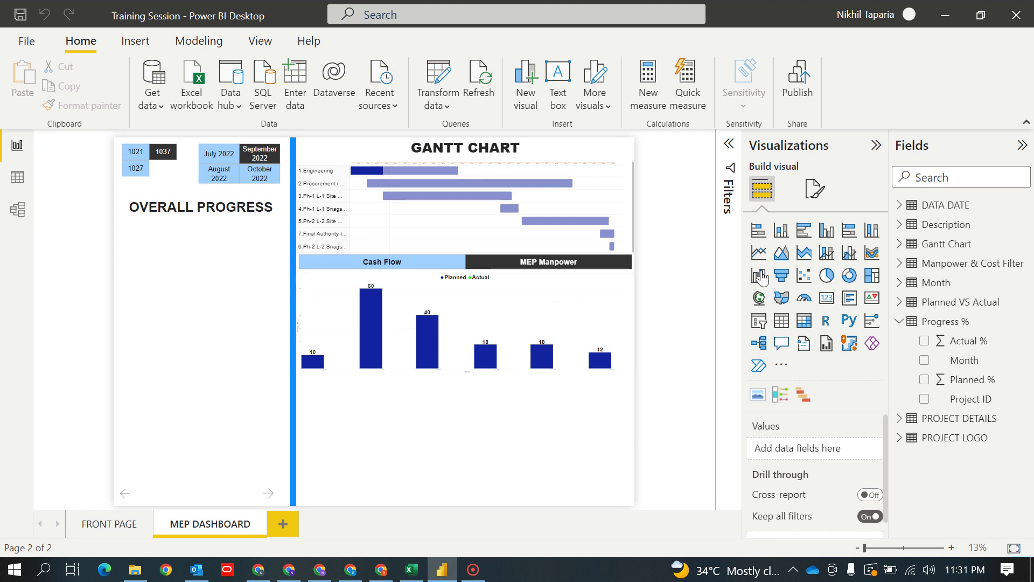
pyautogui.click(804, 297)
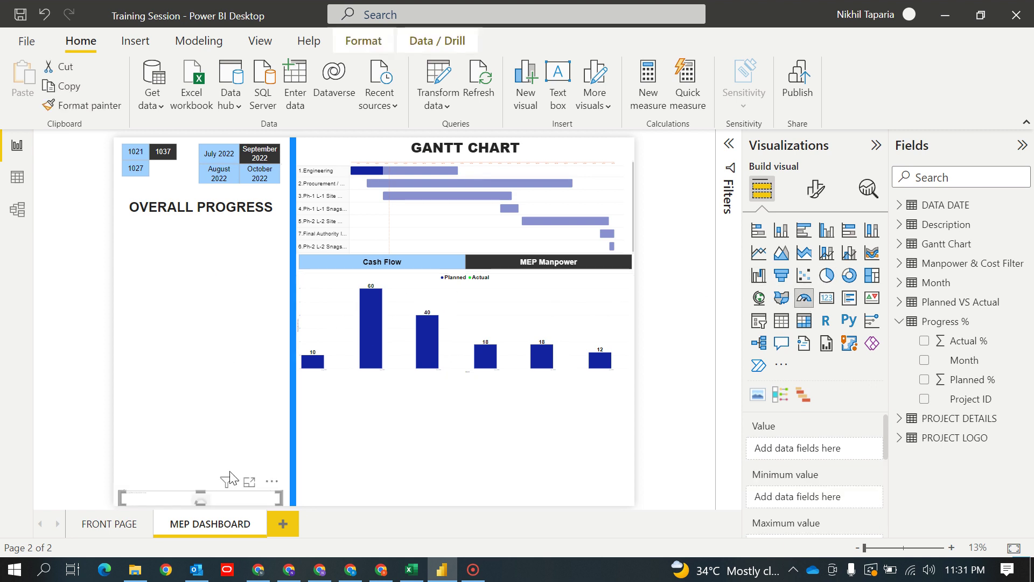
pyautogui.moveTo(226, 481)
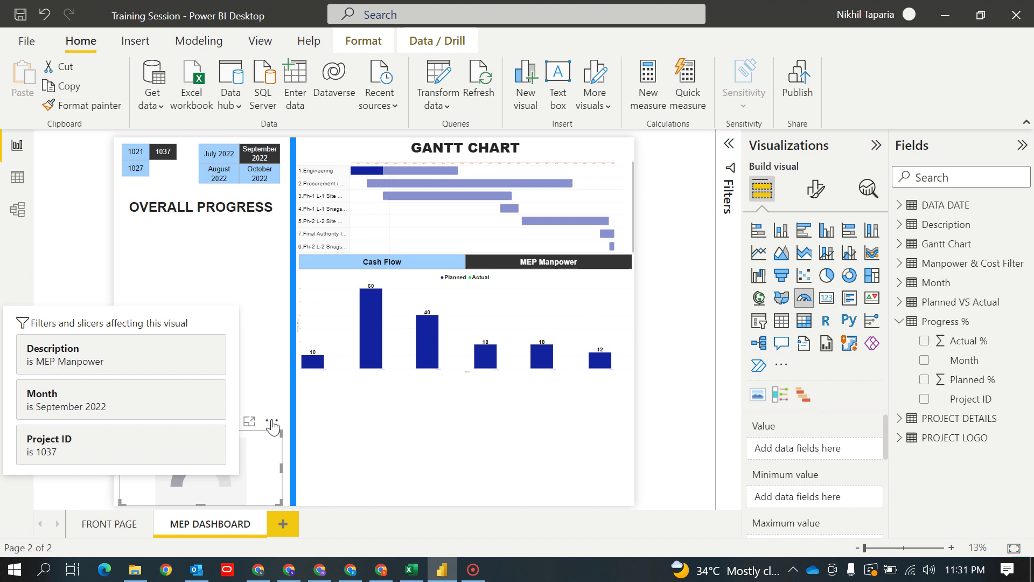
pyautogui.moveTo(281, 430); pyautogui.dragTo(283, 218)
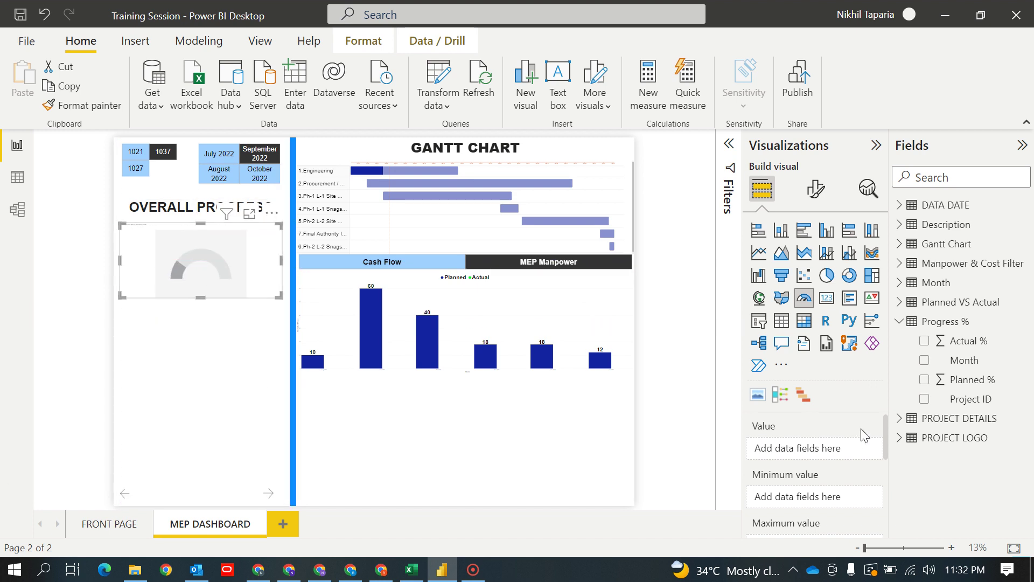
pyautogui.click(924, 340)
pyautogui.moveTo(985, 380); pyautogui.dragTo(818, 452)
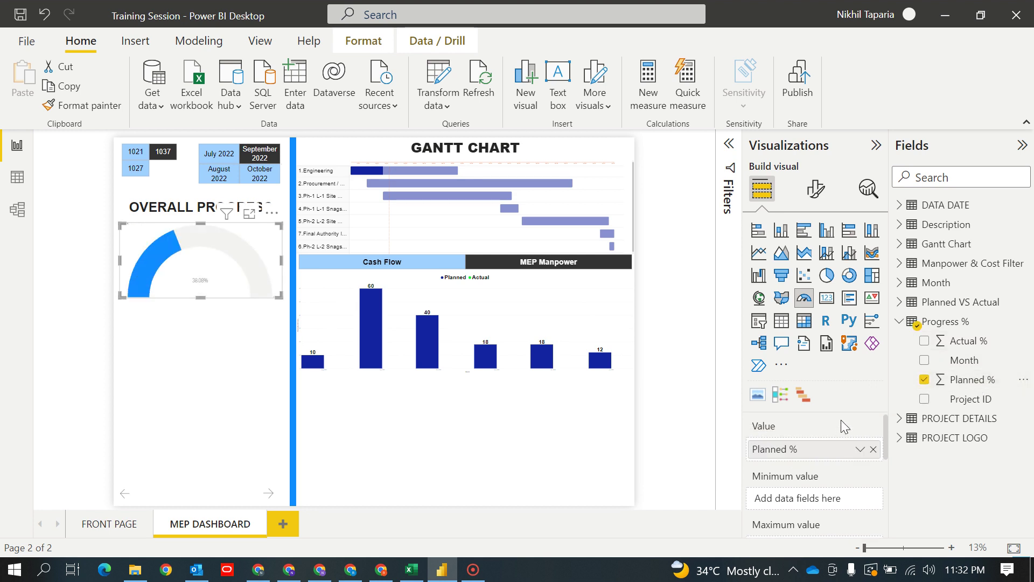
# Check the gauge's response to the month slicer by selecting August, September and October 2022, ending on August 2022
pyautogui.click(218, 176)
pyautogui.moveTo(206, 288)
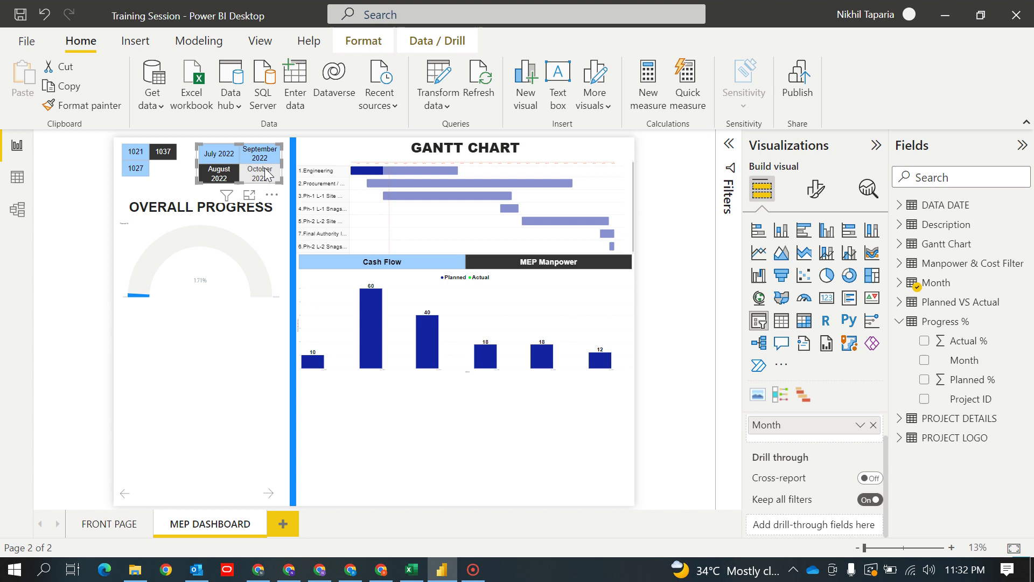
pyautogui.click(259, 153)
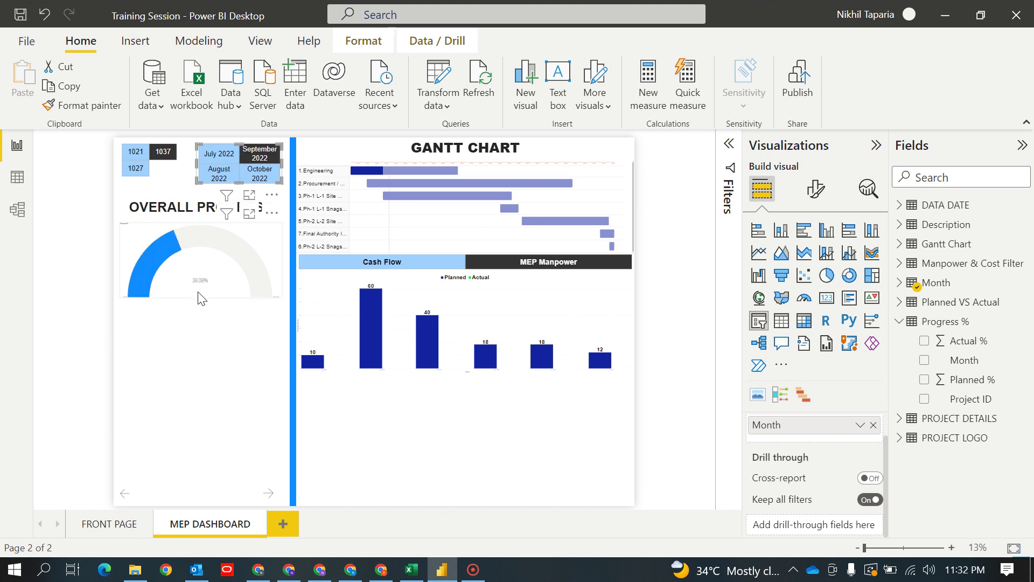
pyautogui.click(260, 173)
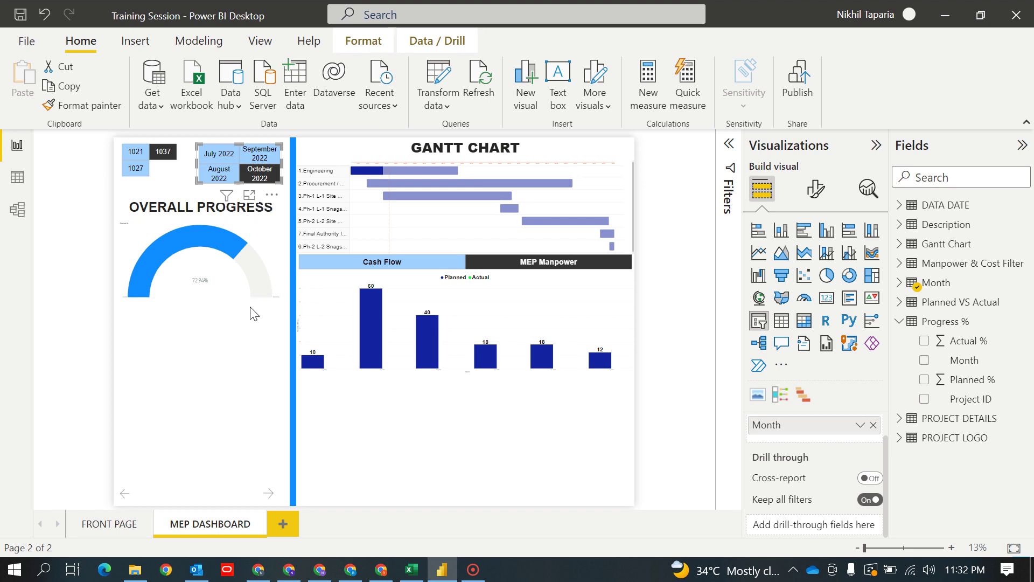
pyautogui.click(218, 173)
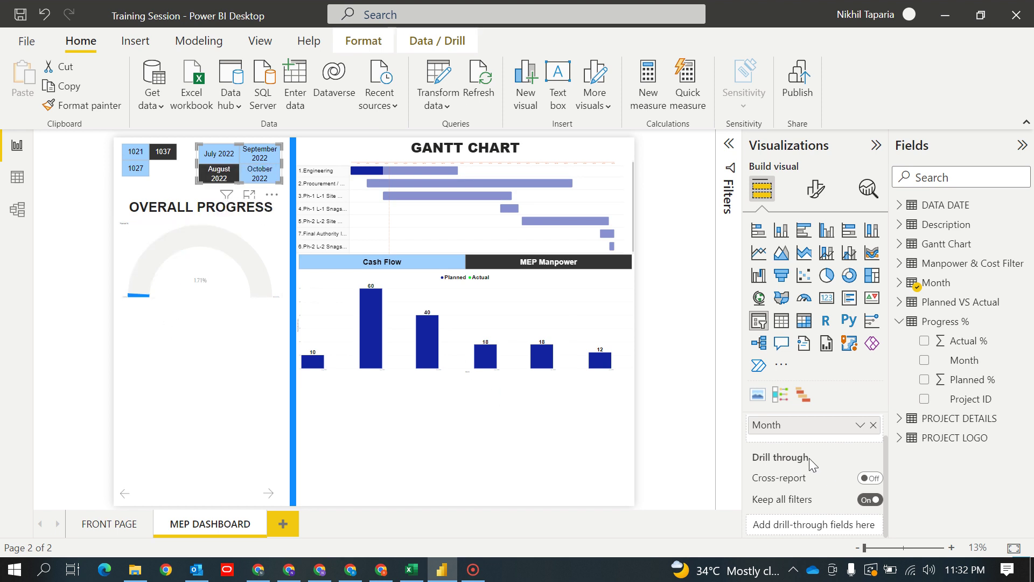
# Assign Actual % from the Progress % table as the gauge's target value
pyautogui.click(258, 286)
pyautogui.scroll(-1, 819, 460)
pyautogui.scroll(-2, 820, 460)
pyautogui.moveTo(960, 343); pyautogui.dragTo(824, 505)
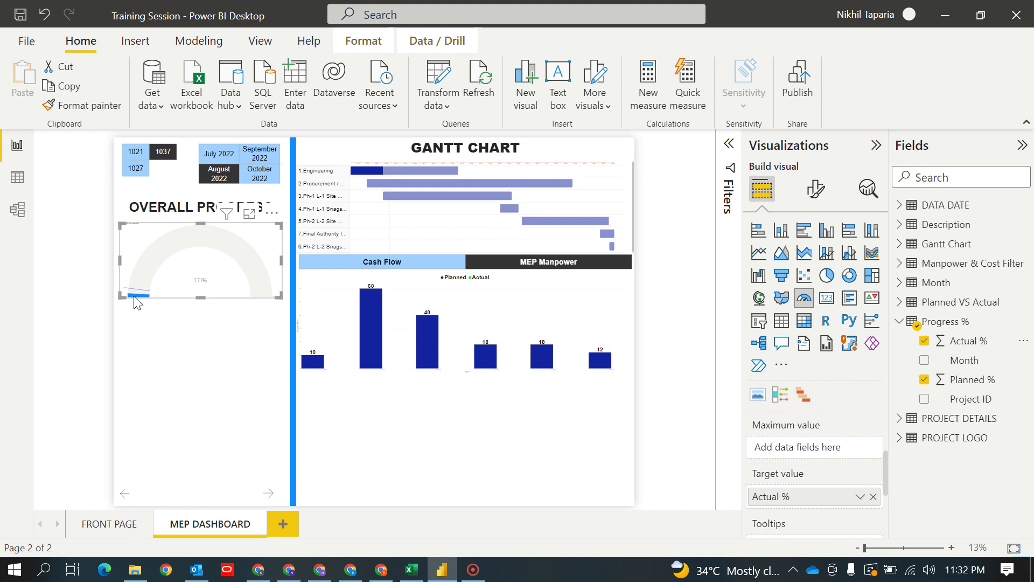
pyautogui.moveTo(135, 301)
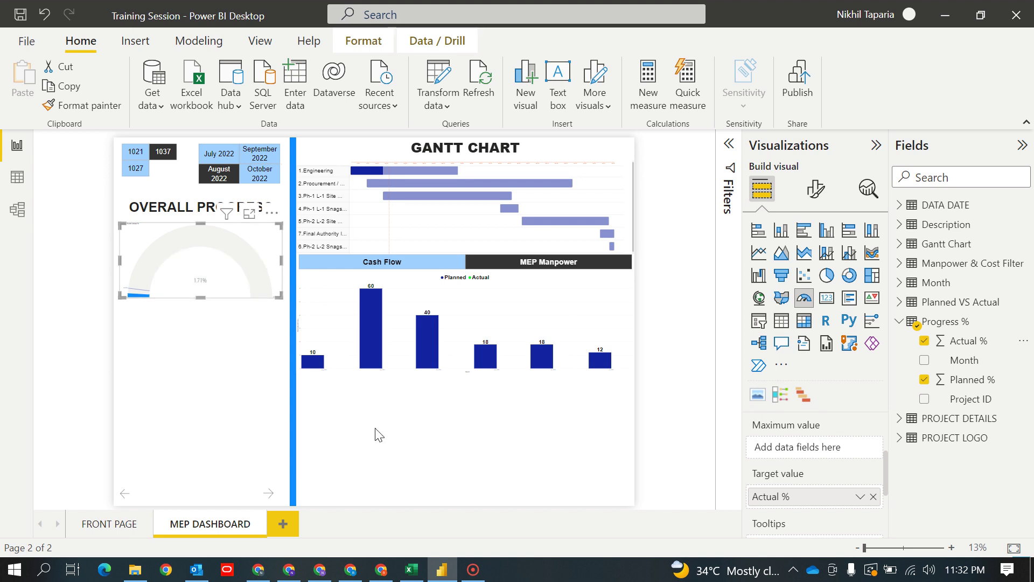
# Set the gauge's fill color to dark blue and its target color to bright green
pyautogui.click(817, 188)
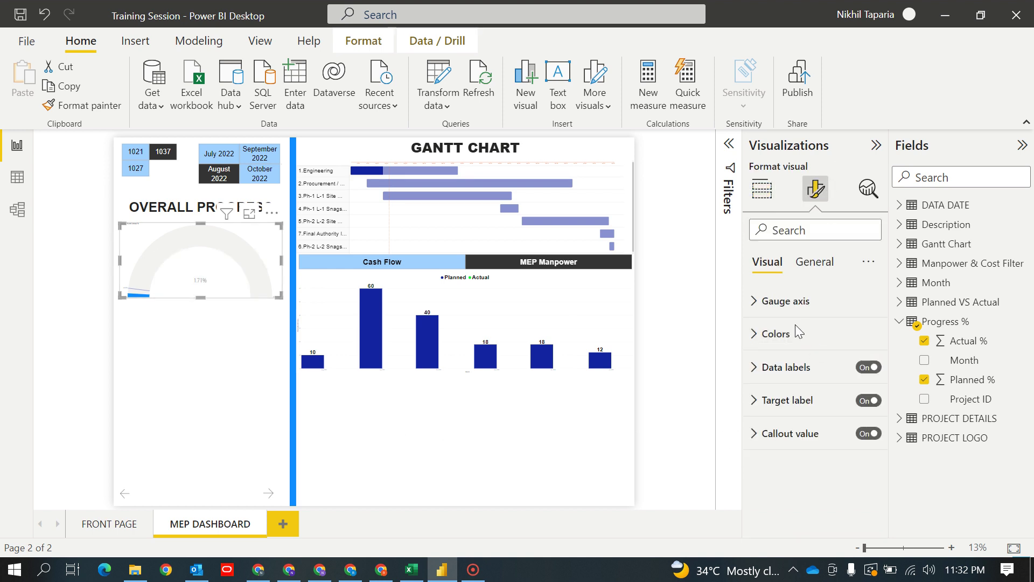
pyautogui.click(755, 335)
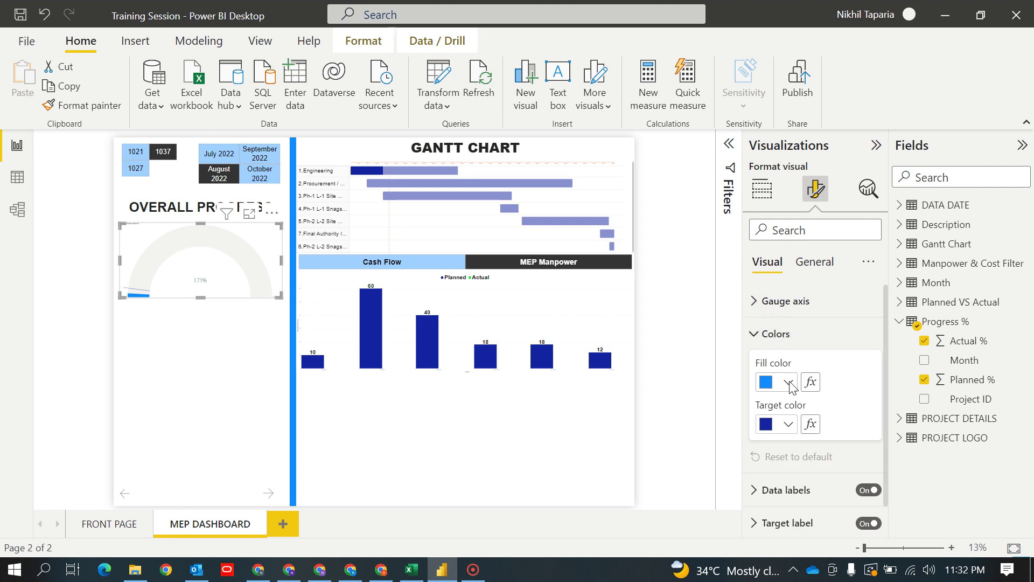
pyautogui.click(788, 382)
pyautogui.click(889, 312)
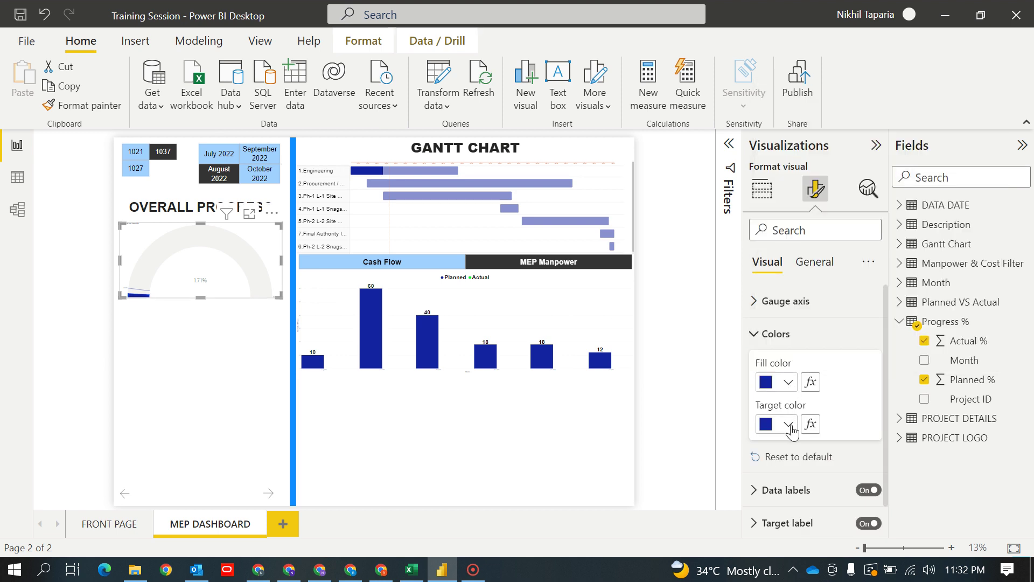
pyautogui.click(789, 424)
pyautogui.click(890, 354)
# Format the gauge's data labels in bold black Arial at size 50
pyautogui.click(765, 490)
pyautogui.scroll(-2, 800, 458)
pyautogui.scroll(-1, 800, 457)
pyautogui.click(797, 413)
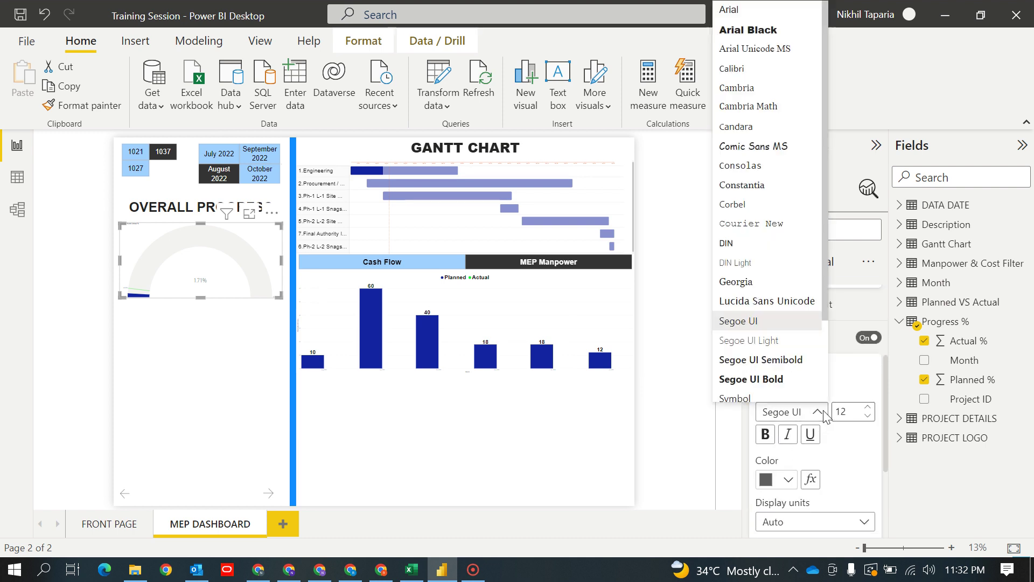
pyautogui.click(733, 12)
pyautogui.hotkey('ctrl', 'a')
pyautogui.write('50')
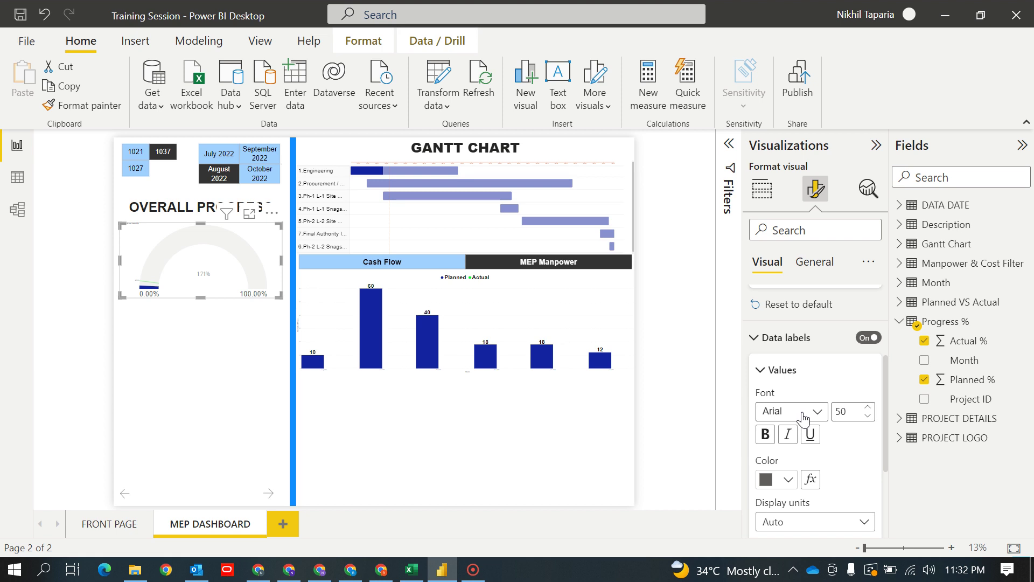
pyautogui.click(783, 479)
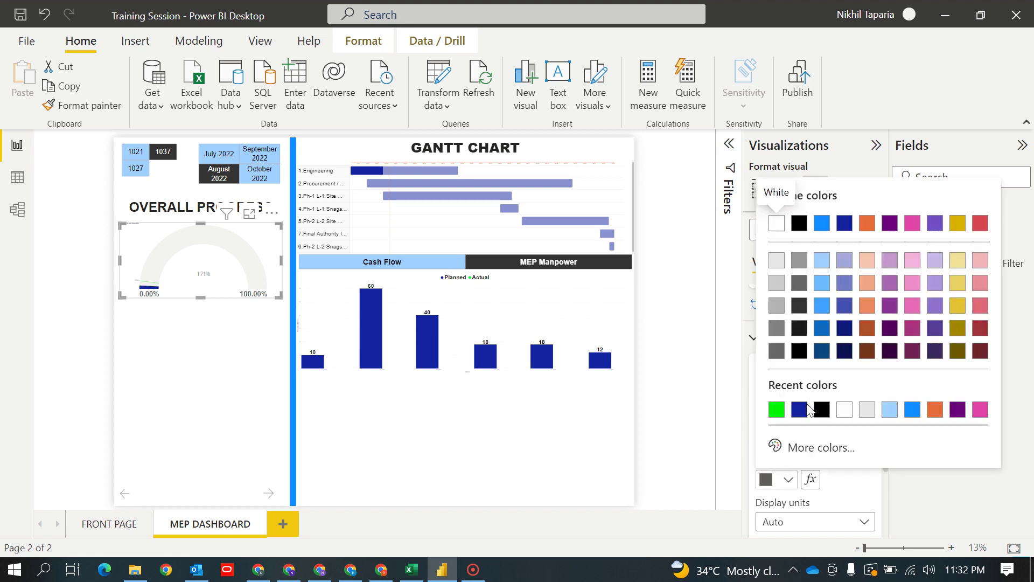
pyautogui.click(820, 409)
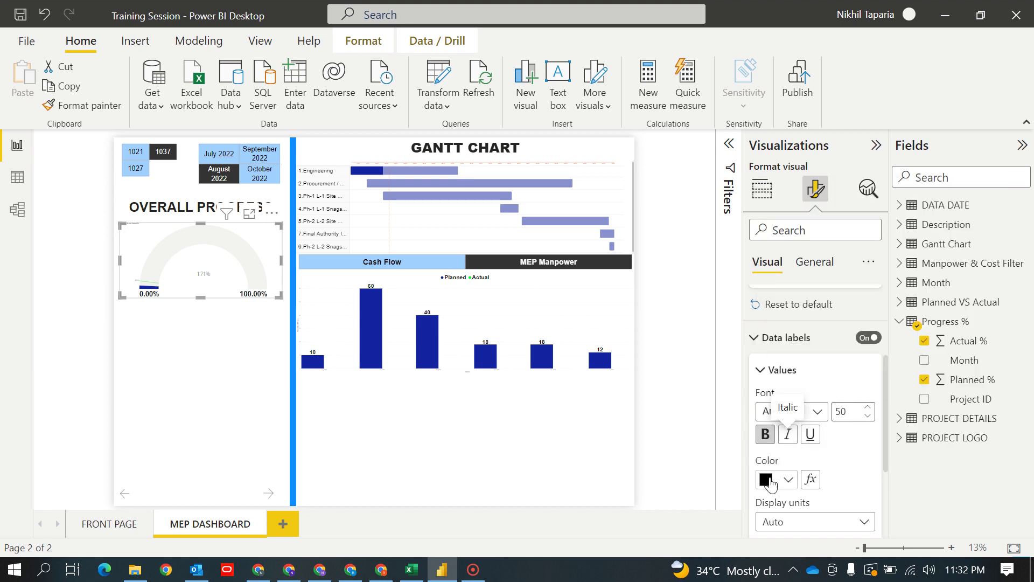
# Set the display units of the gauge's data labels to None
pyautogui.scroll(-2, 775, 483)
pyautogui.click(845, 409)
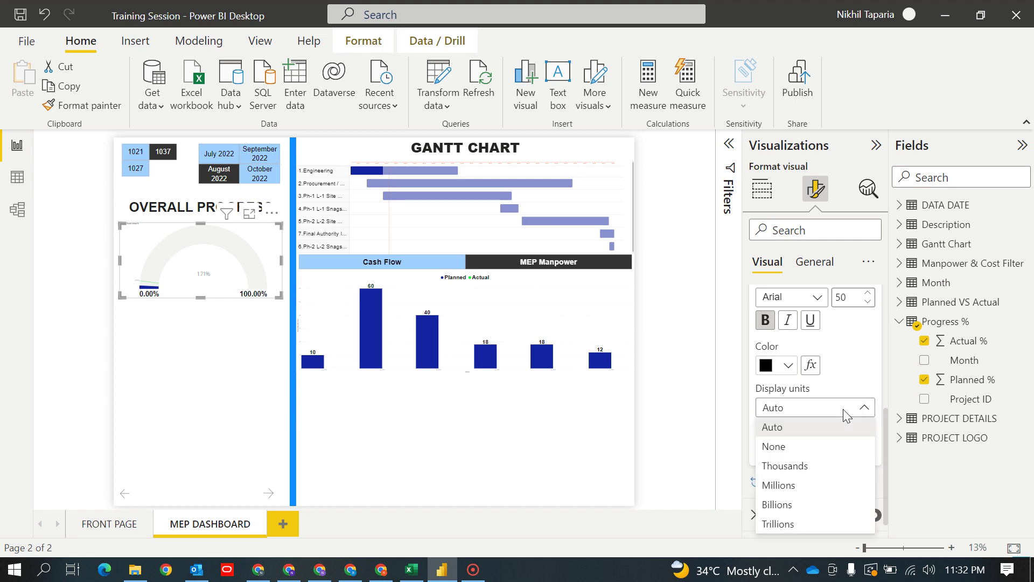
pyautogui.click(810, 448)
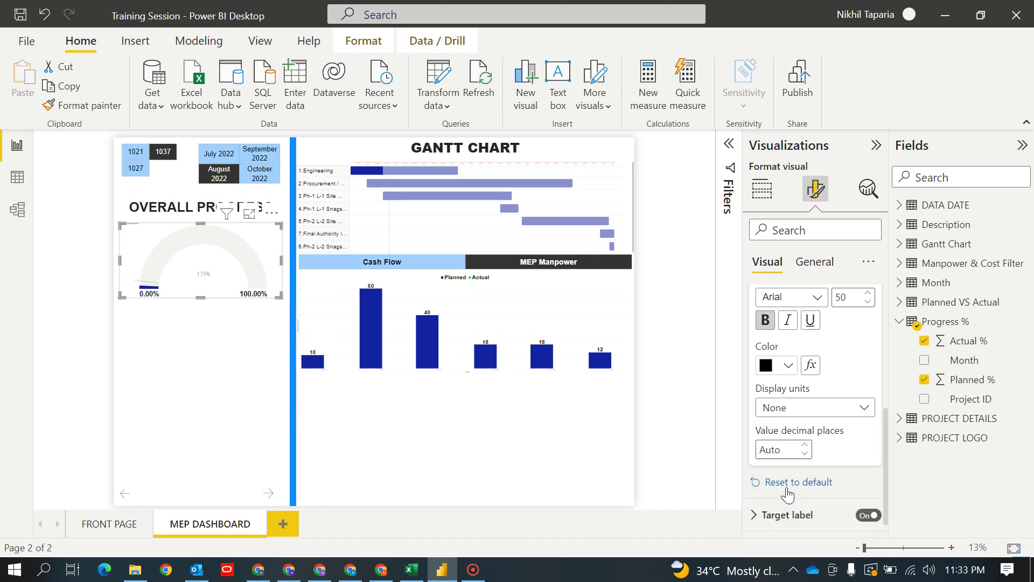
pyautogui.click(825, 411)
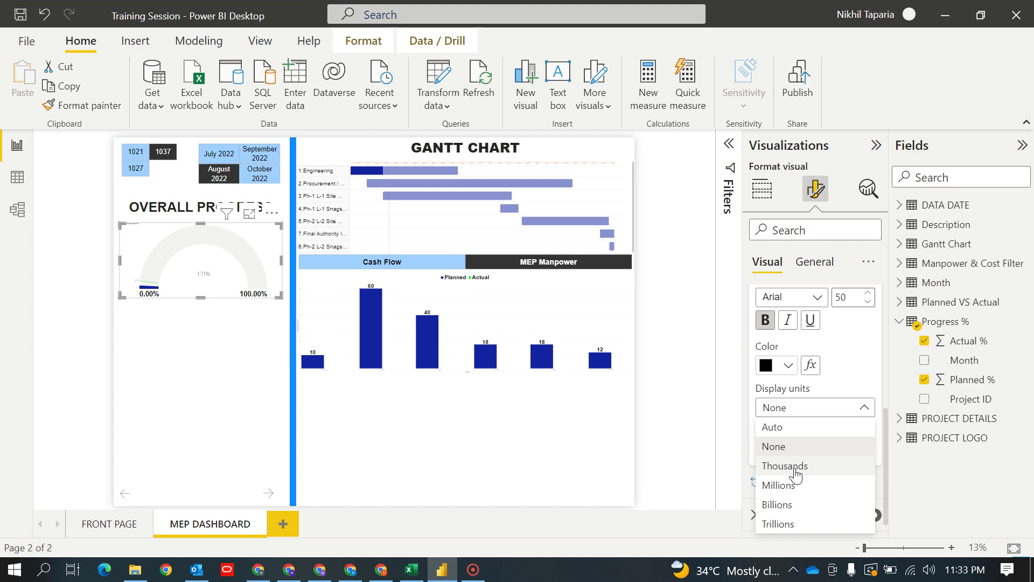
pyautogui.click(796, 470)
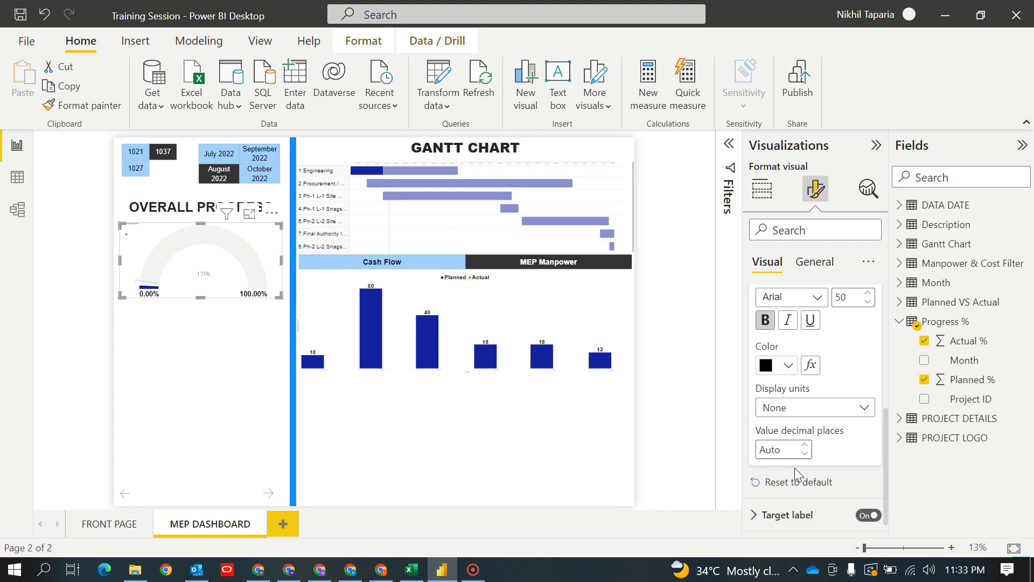
pyautogui.click(819, 412)
pyautogui.click(775, 445)
# Format the gauge's target label in bold black Arial at size 55
pyautogui.scroll(-1, 771, 488)
pyautogui.click(772, 487)
pyautogui.scroll(-2, 781, 447)
pyautogui.click(798, 412)
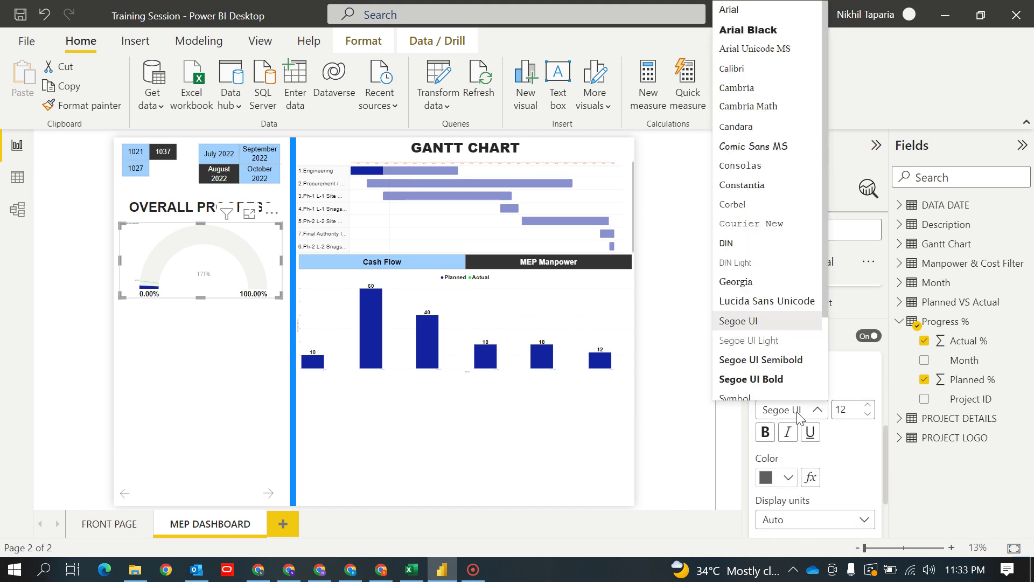
pyautogui.click(730, 9)
pyautogui.click(851, 410)
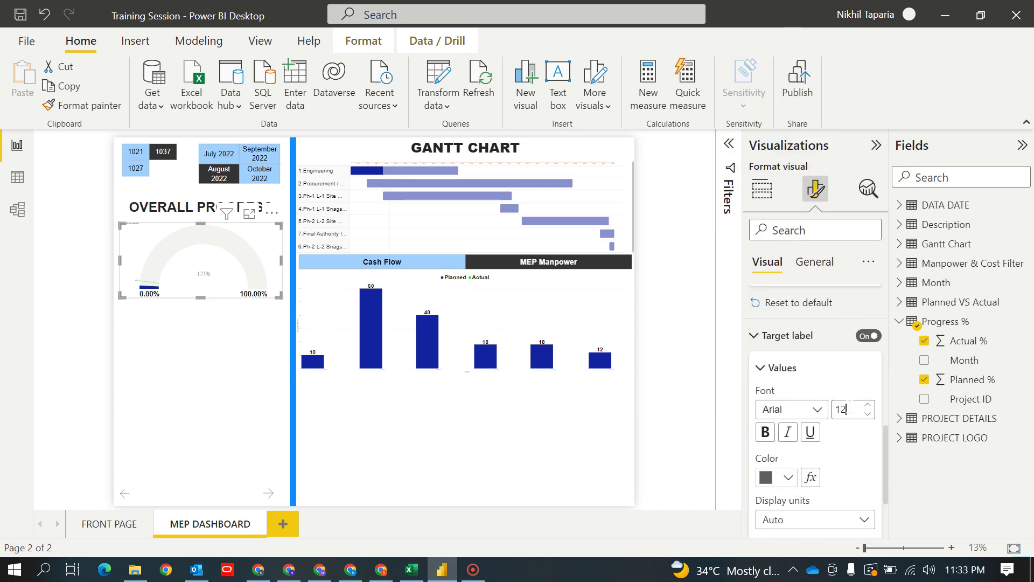
pyautogui.press('BackSpace')
pyautogui.press('BackSpace')
pyautogui.write('55')
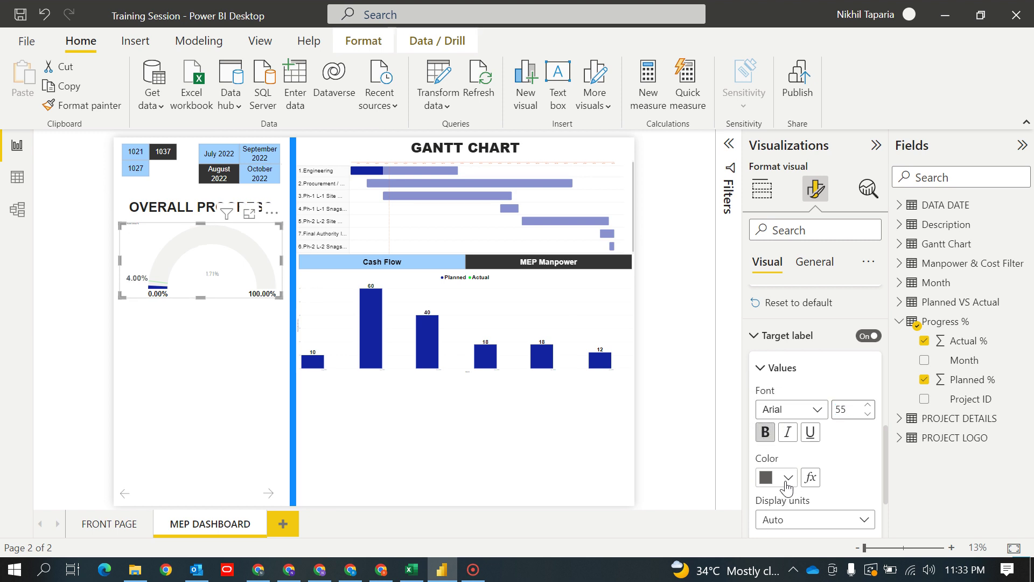
pyautogui.click(788, 477)
pyautogui.click(776, 407)
# Format the gauge's callout value in bold black Arial Black, leaving its display units on Auto
pyautogui.scroll(-2, 781, 431)
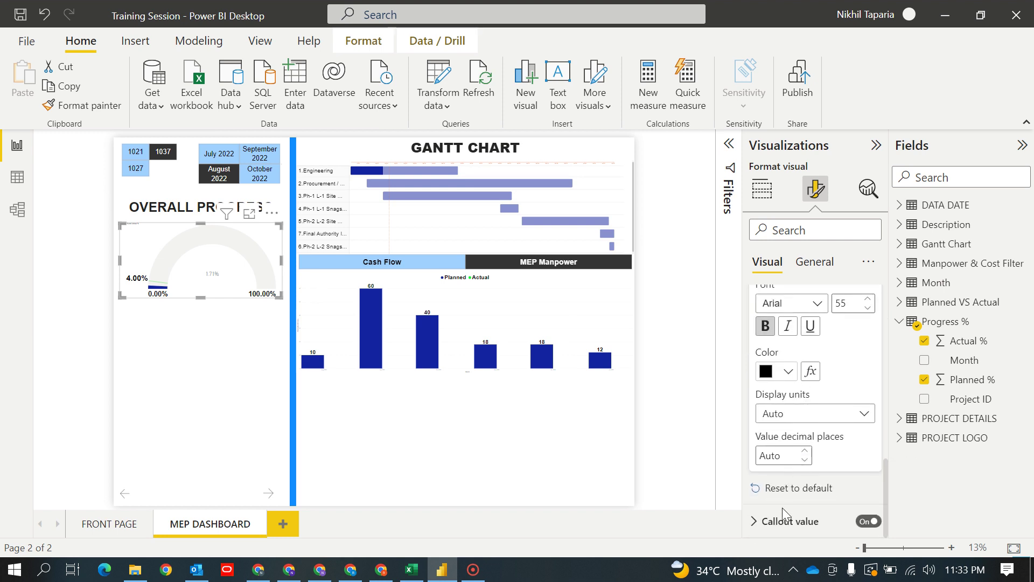
pyautogui.scroll(-3, 808, 496)
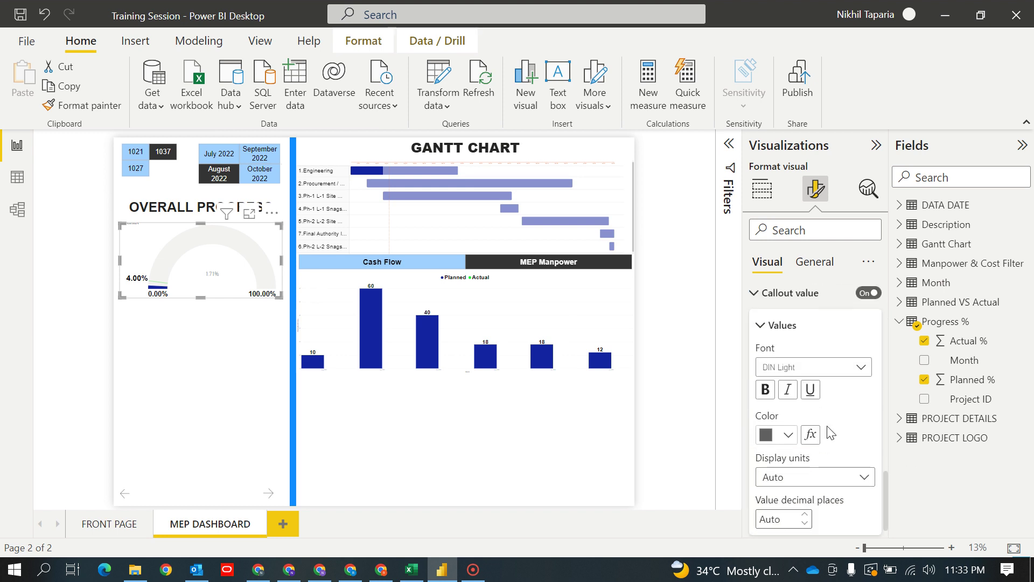
pyautogui.click(840, 369)
pyautogui.click(785, 30)
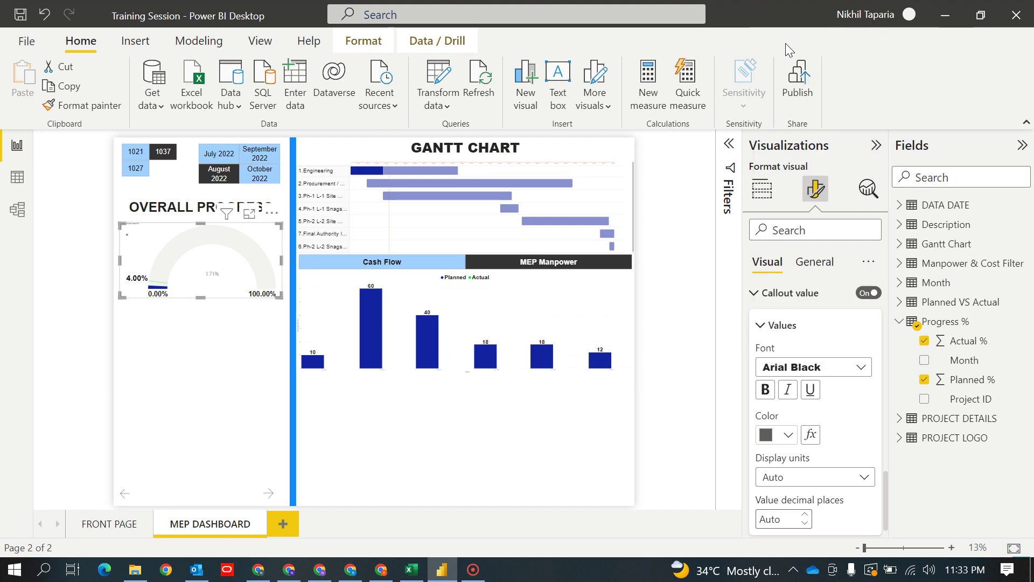
pyautogui.click(788, 436)
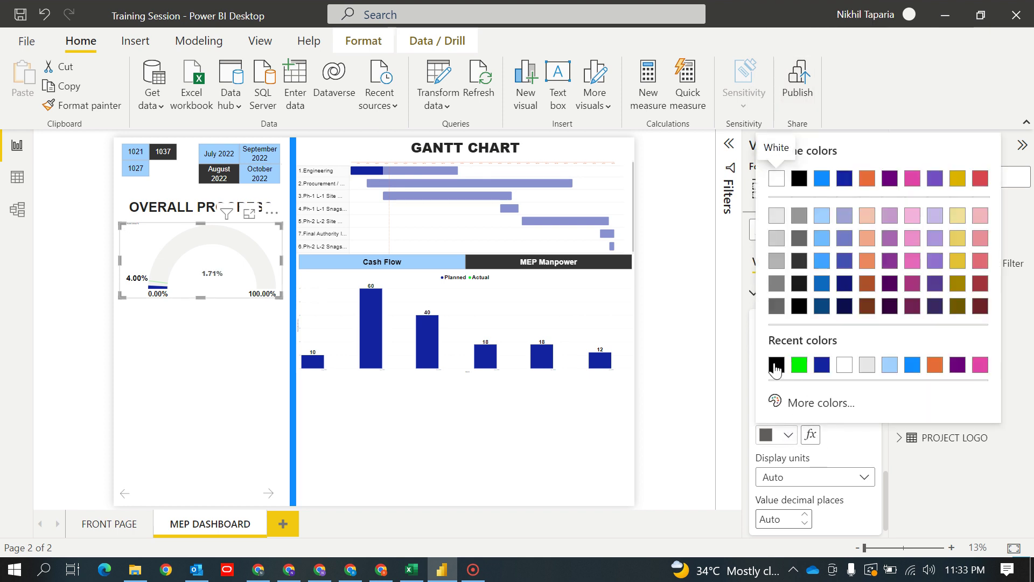
pyautogui.click(776, 365)
pyautogui.click(858, 478)
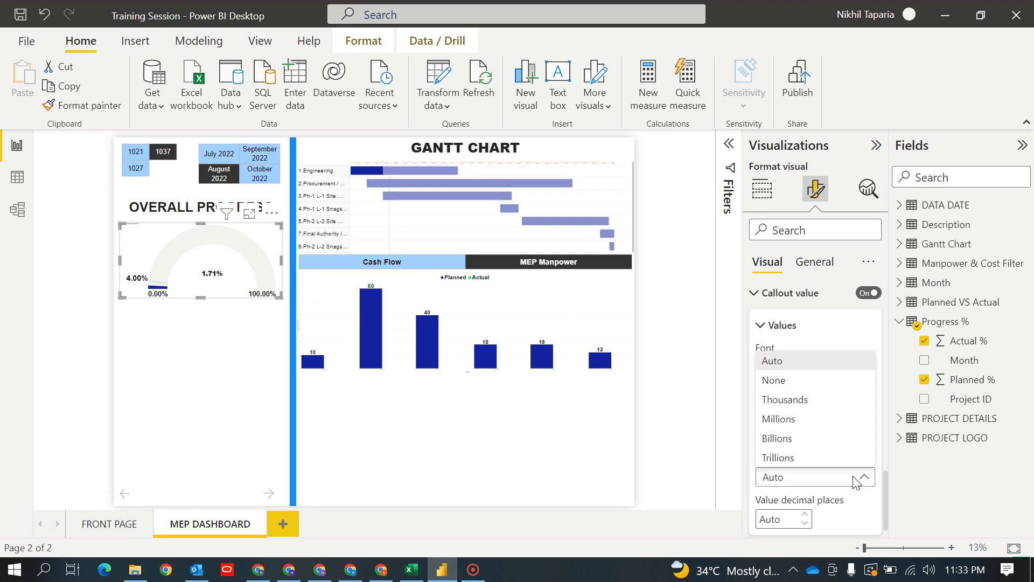
pyautogui.click(855, 481)
pyautogui.scroll(-1, 802, 511)
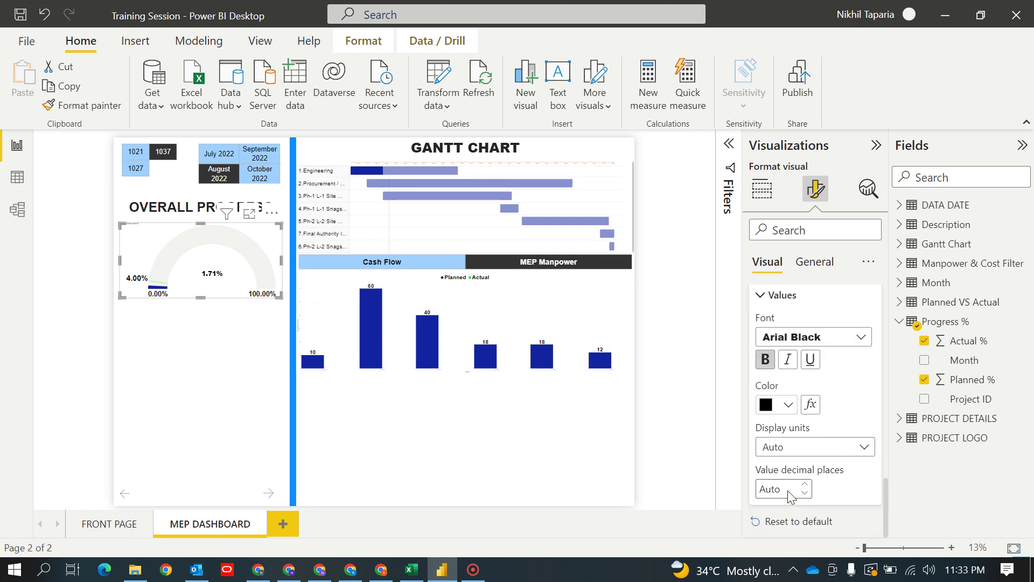
# Turn off the gauge's title and header icons, and deselect the gauge
pyautogui.click(809, 263)
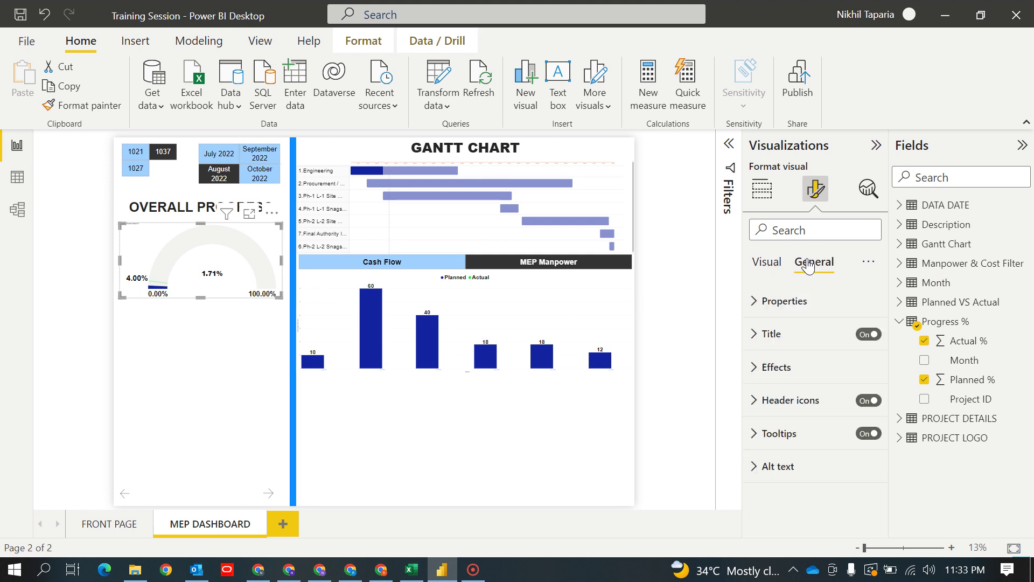
pyautogui.click(868, 334)
pyautogui.click(867, 399)
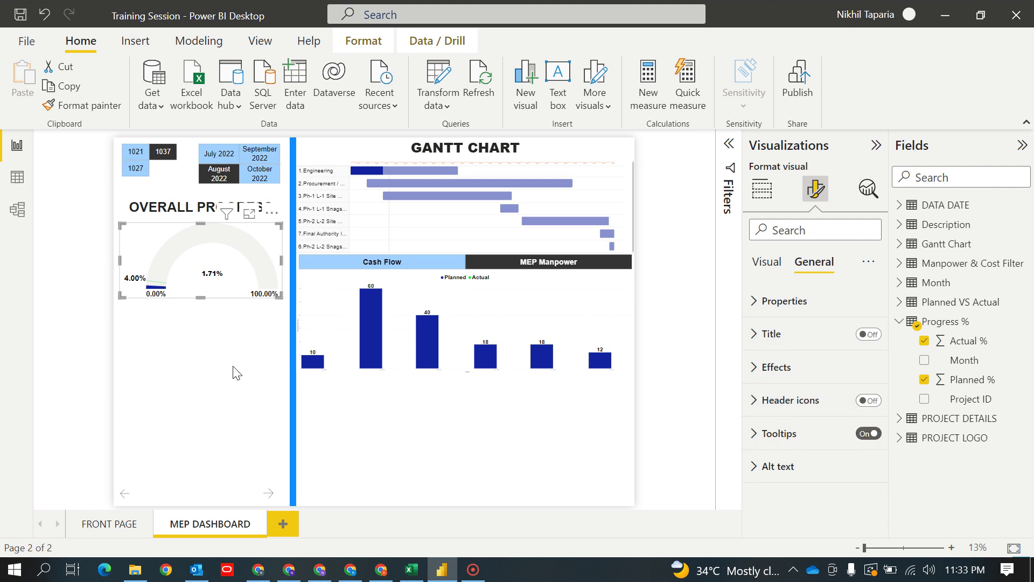
pyautogui.click(220, 377)
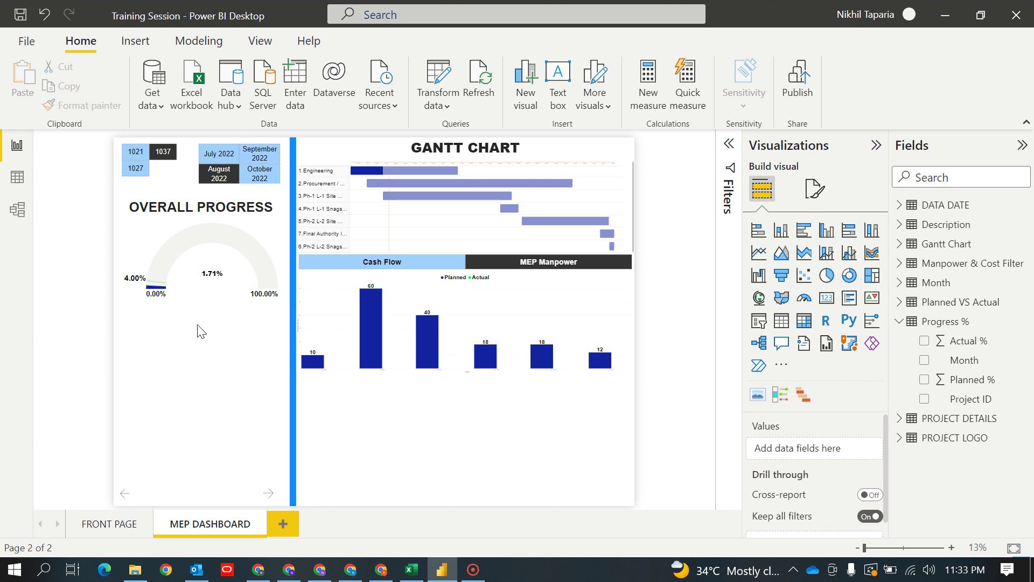
# Check the gauge's planned and actual values for September 2022 and October 2022 with the month slicer
pyautogui.click(259, 156)
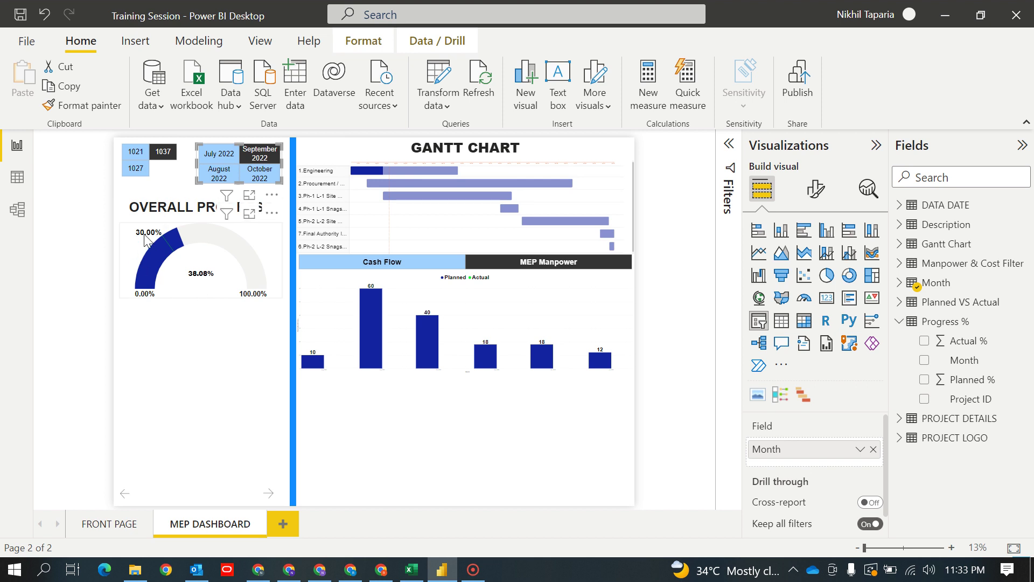
pyautogui.click(259, 173)
pyautogui.moveTo(226, 195)
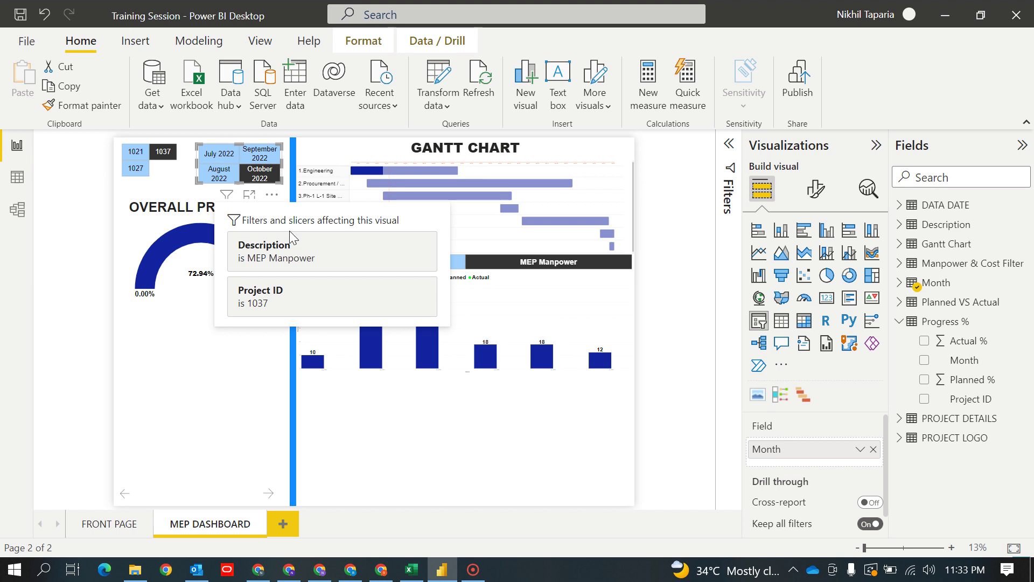
pyautogui.click(195, 422)
# Switch to the Excel workbook and copy the Sep-22 Actual % value into the Oct-22 row of the Progress % sheet
pyautogui.click(412, 569)
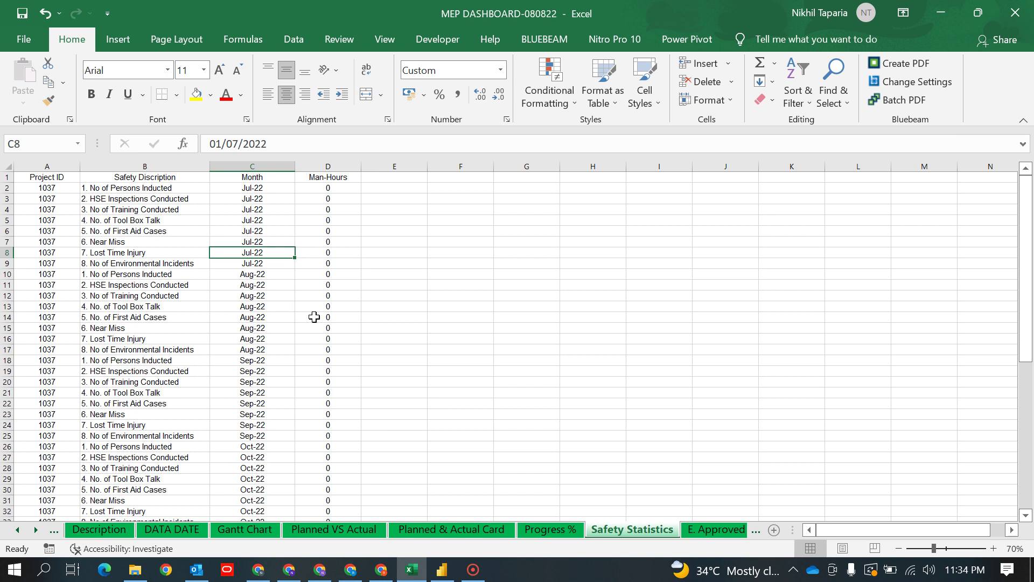
pyautogui.click(537, 533)
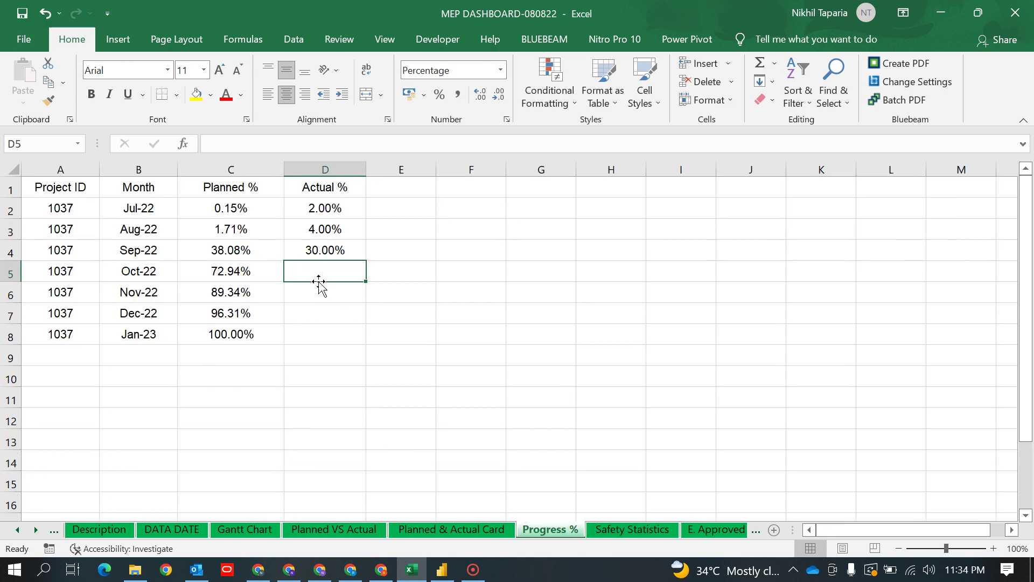
pyautogui.click(323, 249)
pyautogui.hotkey('ctrl', 'c')
pyautogui.click(335, 271)
pyautogui.hotkey('ctrl', 'v')
pyautogui.press('Escape')
# Switch back to Power BI Desktop and refresh the report data from the updated workbook
pyautogui.hotkey('alt', 'Tab')
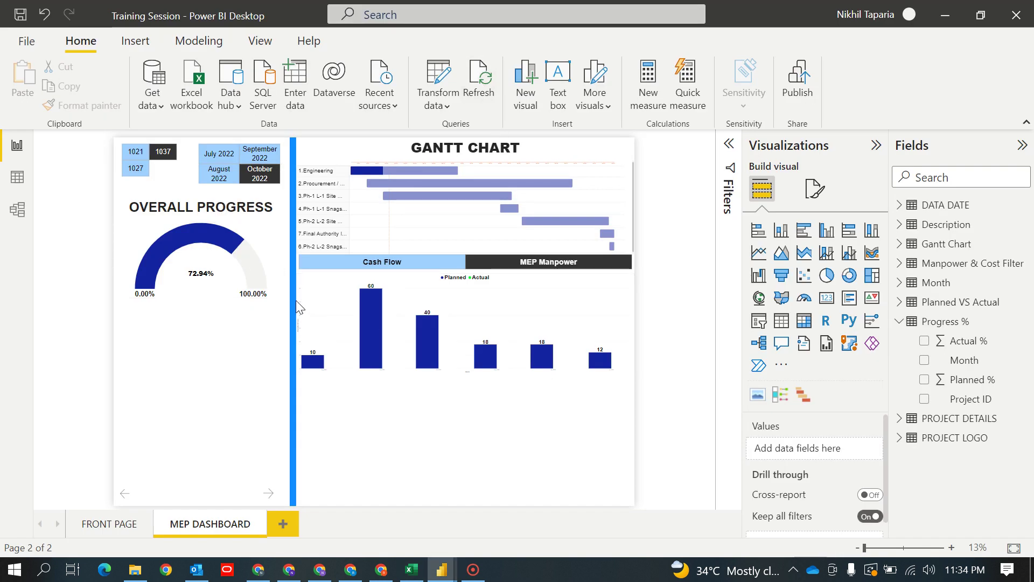
pyautogui.hotkey('alt', 'h')
pyautogui.press('r')
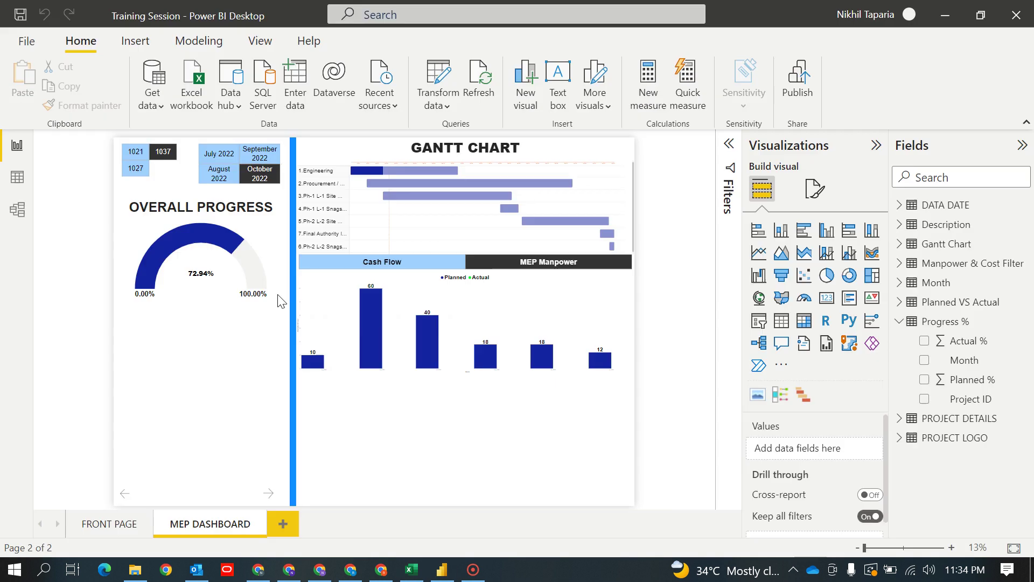
pyautogui.click(485, 94)
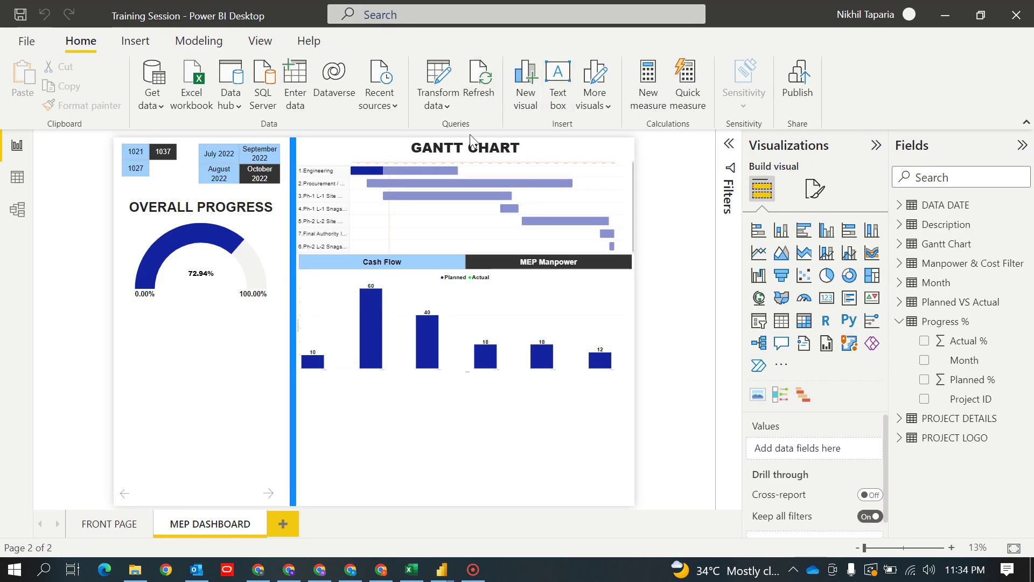
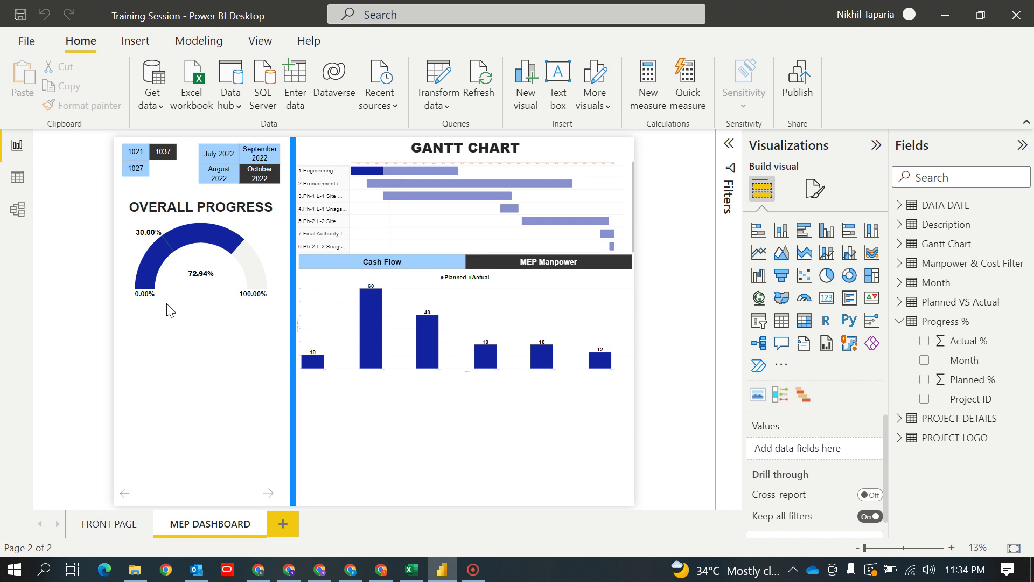
pyautogui.click(254, 209)
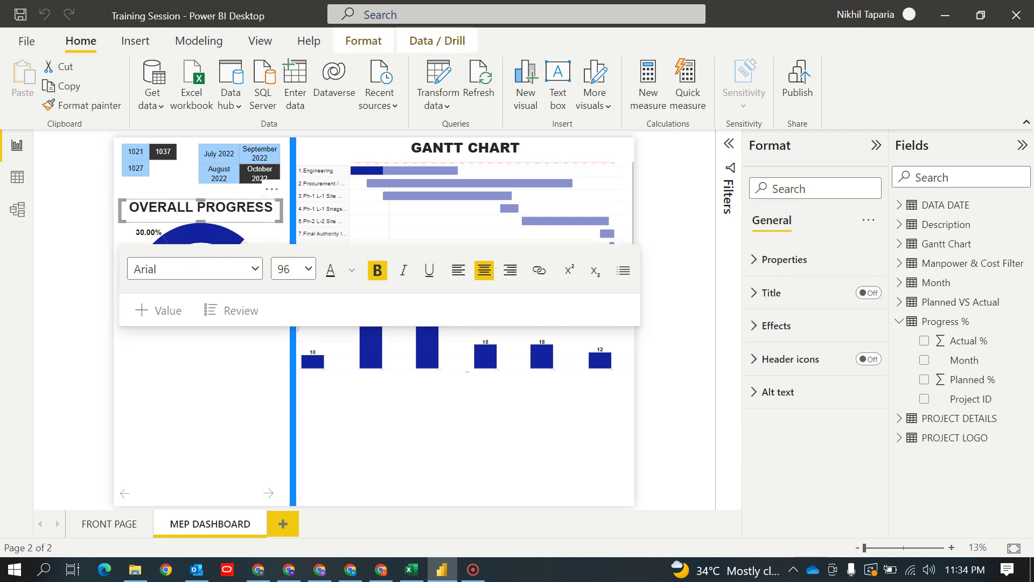
pyautogui.click(272, 190)
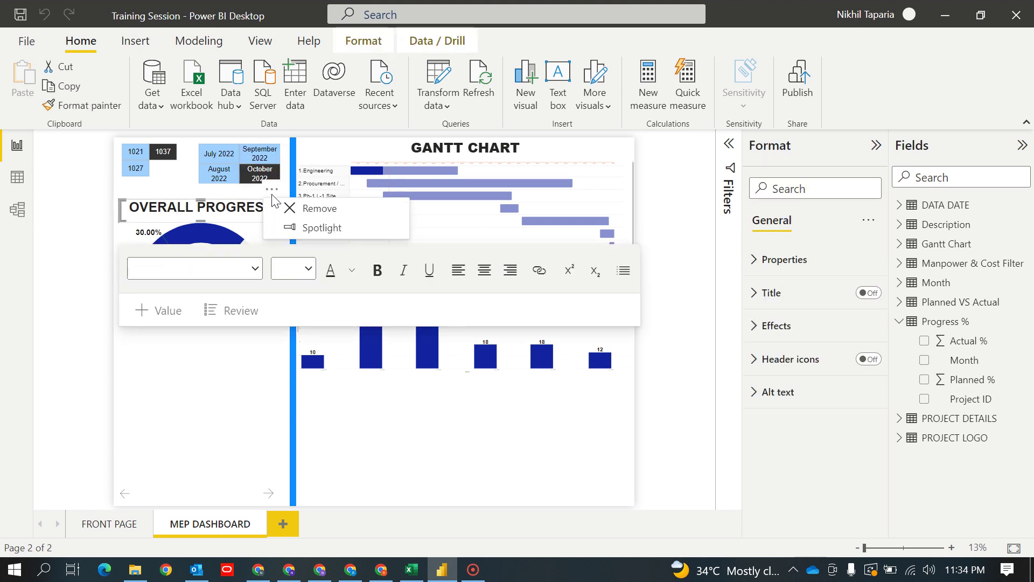
pyautogui.click(232, 371)
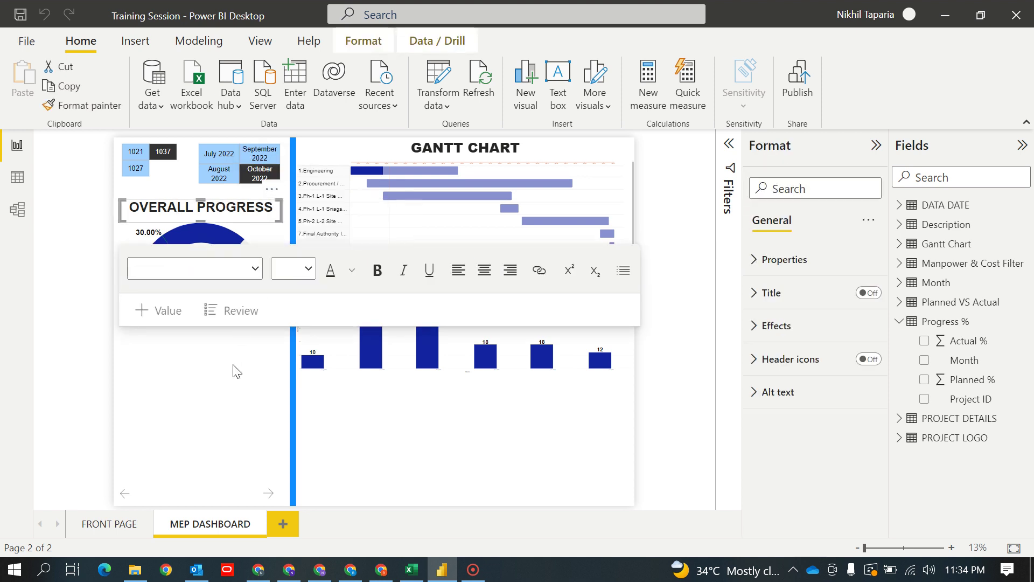
pyautogui.click(272, 190)
pyautogui.click(232, 397)
pyautogui.click(232, 397)
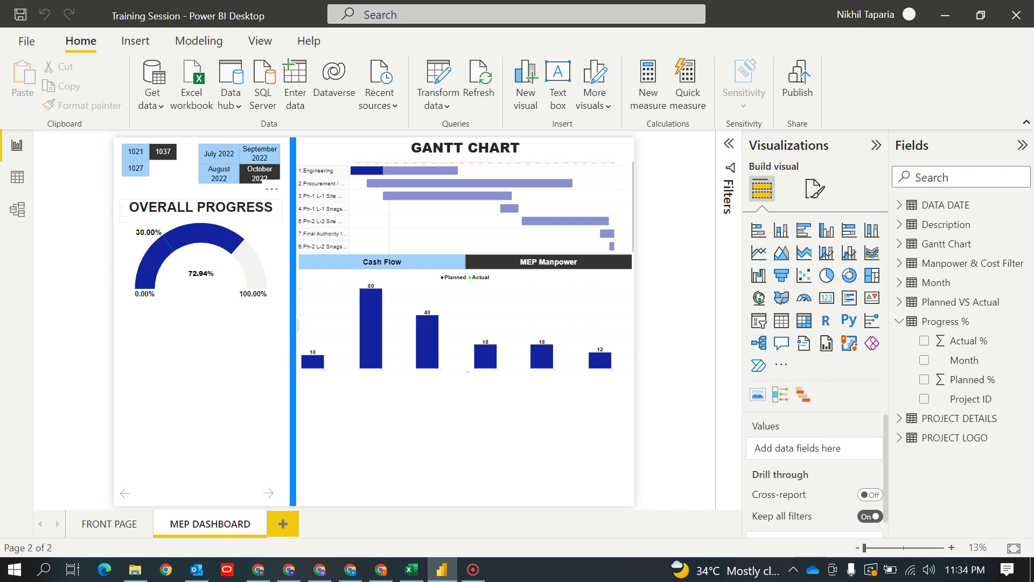
pyautogui.click(125, 215)
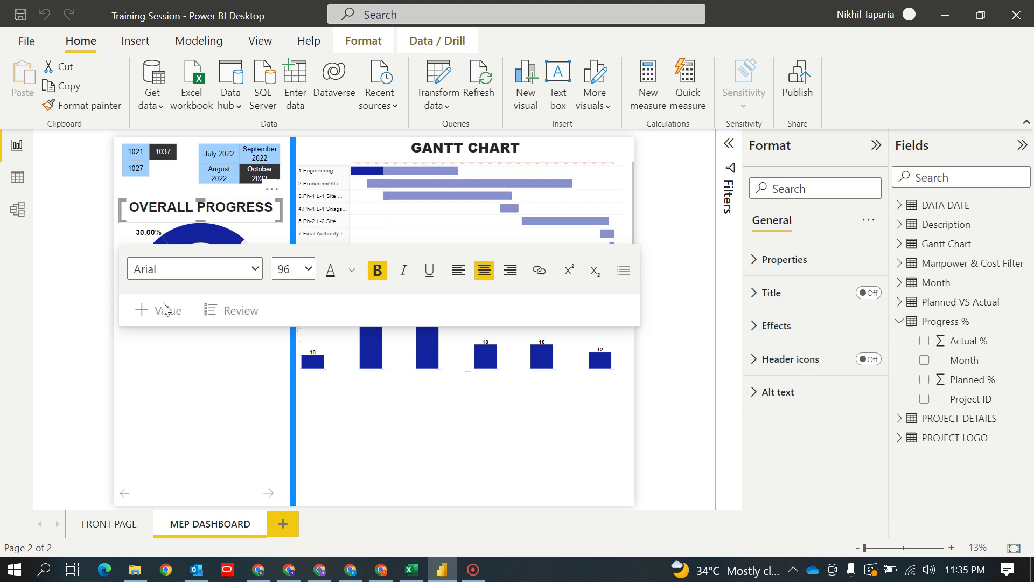
pyautogui.click(170, 341)
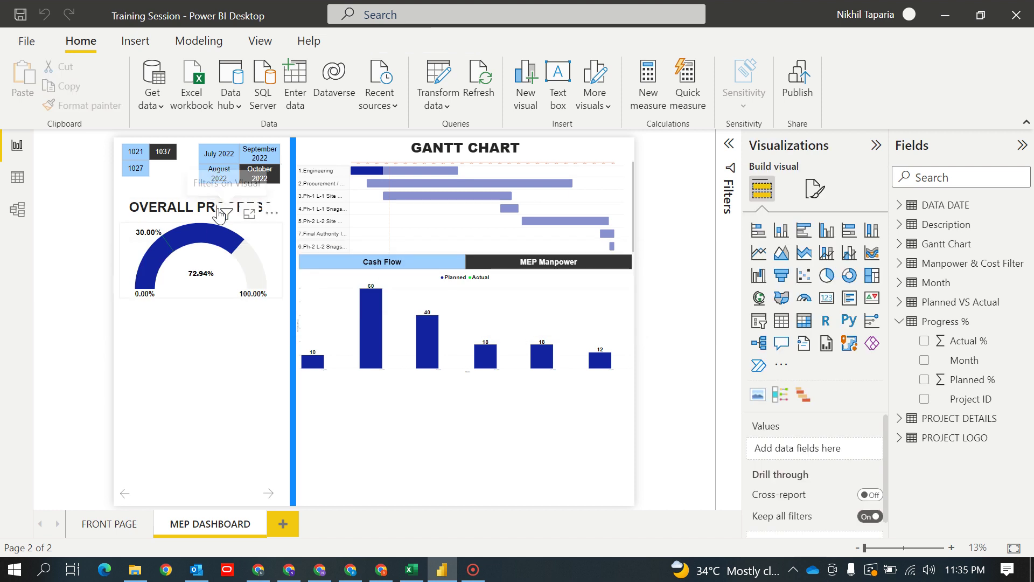
# Insert a text box, place it directly below the overall progress gauge, and make it slightly taller
pyautogui.moveTo(227, 211)
pyautogui.click(135, 41)
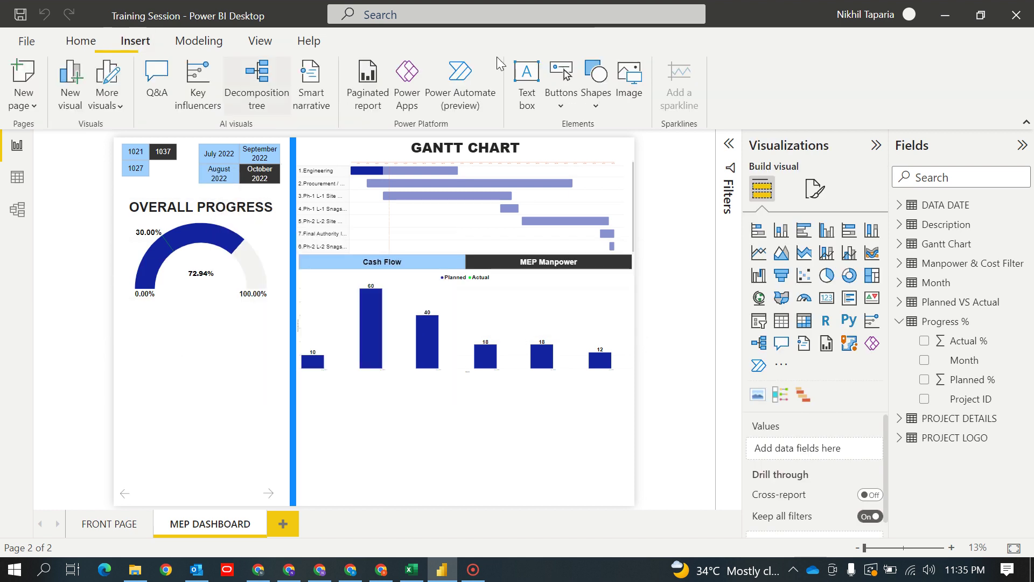
pyautogui.click(527, 87)
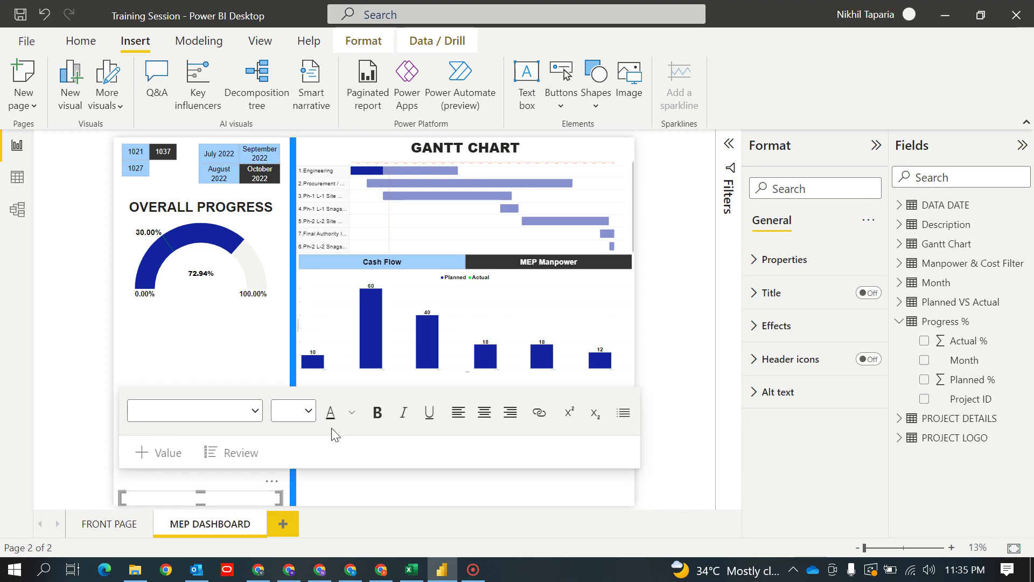
pyautogui.moveTo(269, 477); pyautogui.dragTo(267, 315)
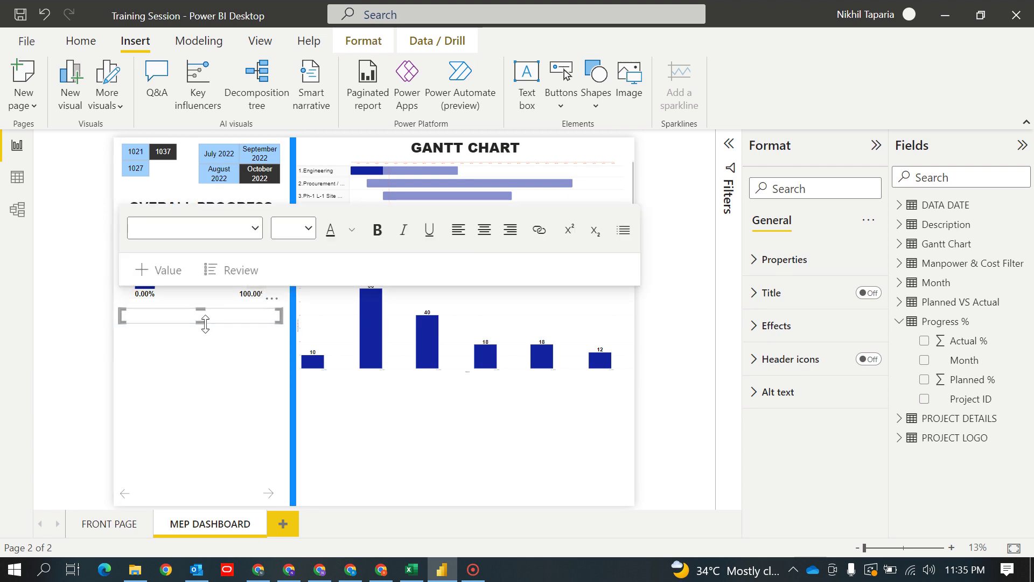
pyautogui.moveTo(205, 327); pyautogui.dragTo(208, 330)
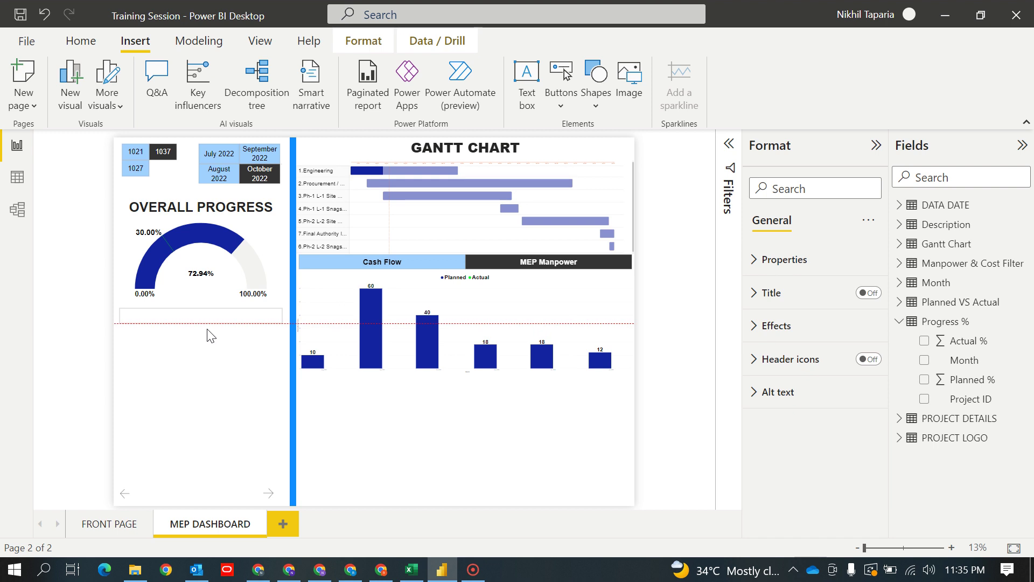
pyautogui.click(204, 323)
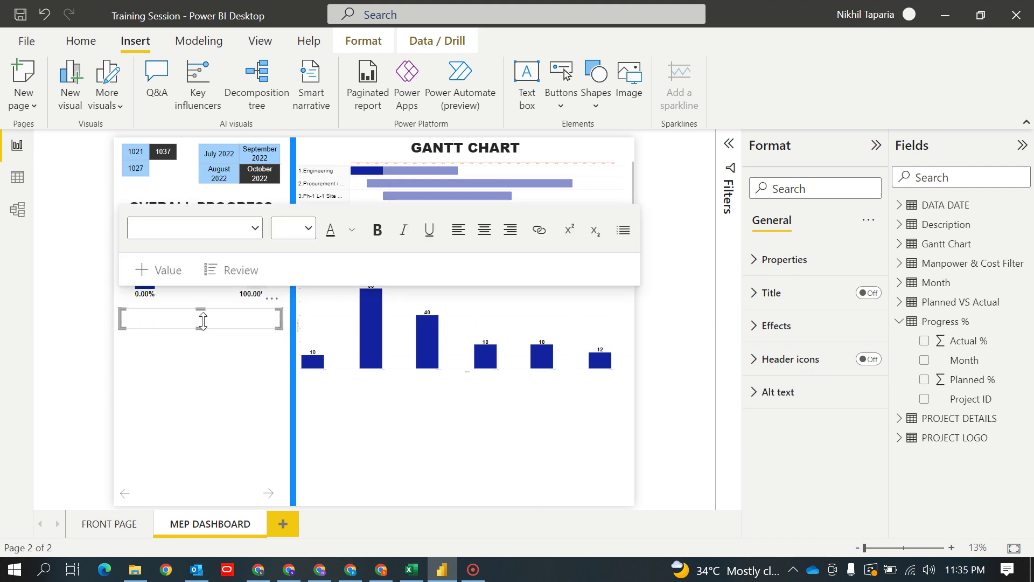
# Enter the heading HSE STATICS in the new text box using Arial at size 96
pyautogui.click(254, 229)
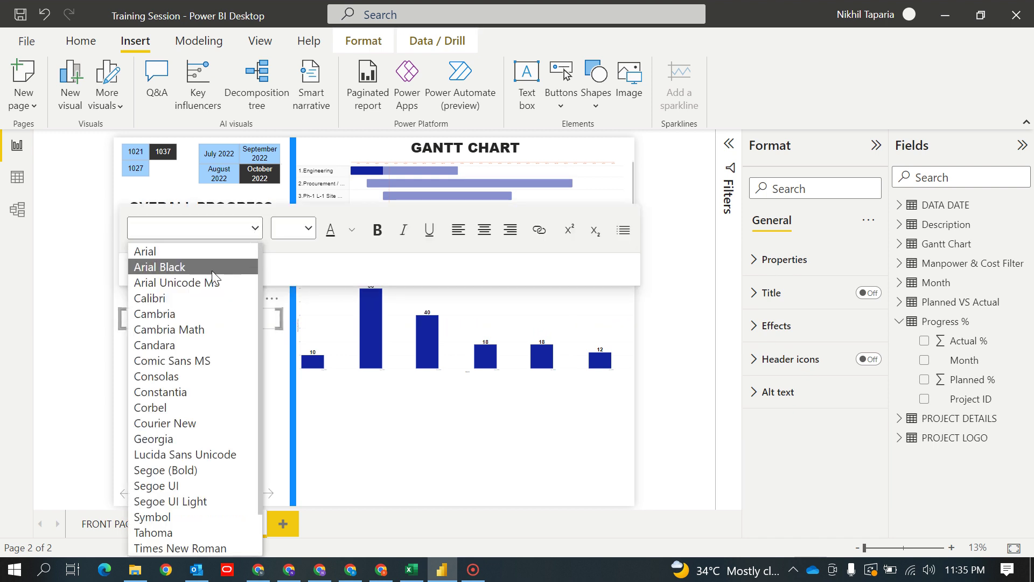
pyautogui.click(202, 253)
pyautogui.click(308, 229)
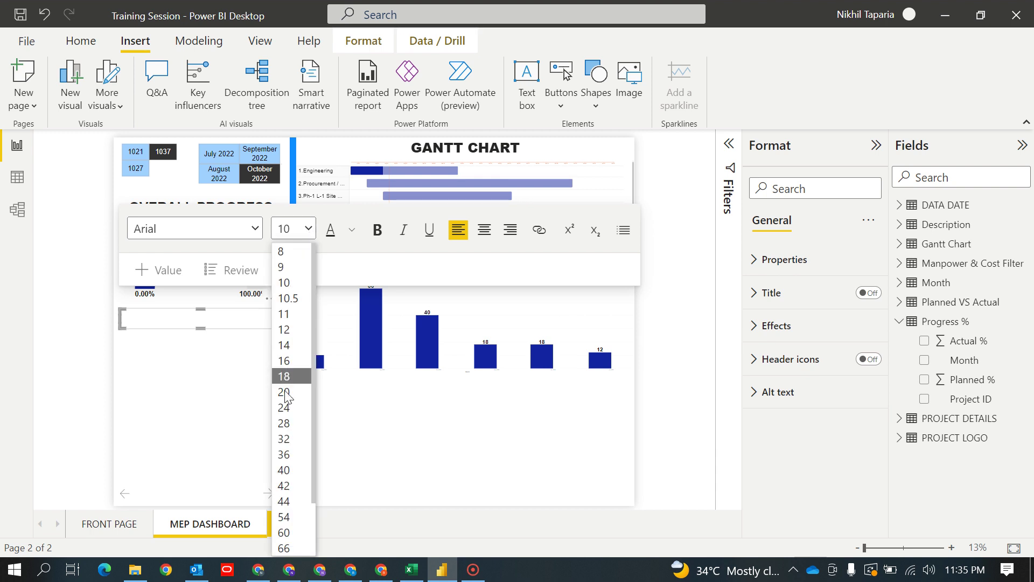
pyautogui.scroll(-1, 295, 517)
pyautogui.click(290, 548)
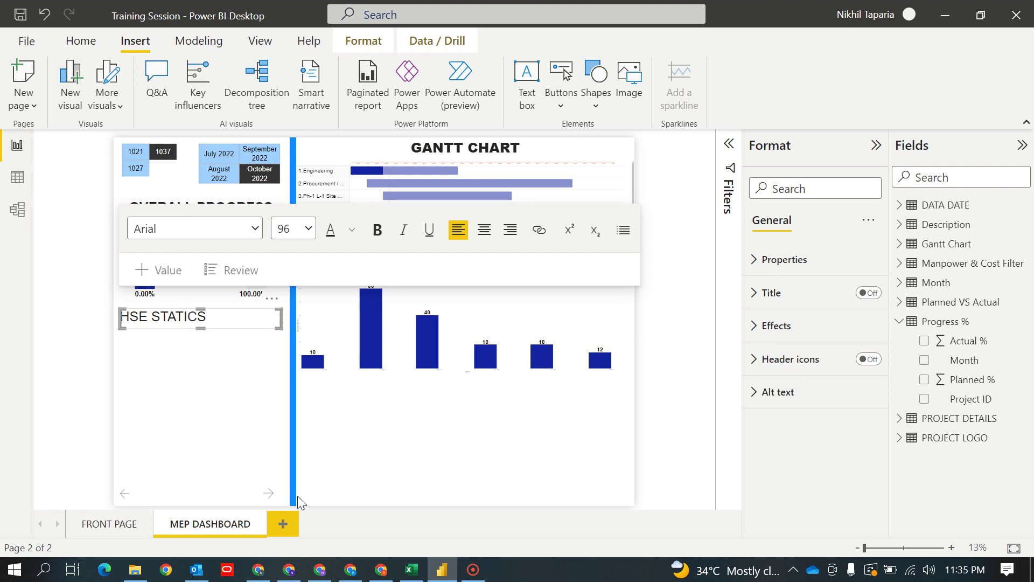
# Centre the HSE STATICS heading, make it bold, and deselect the text box
pyautogui.hotkey('ctrl', 'a')
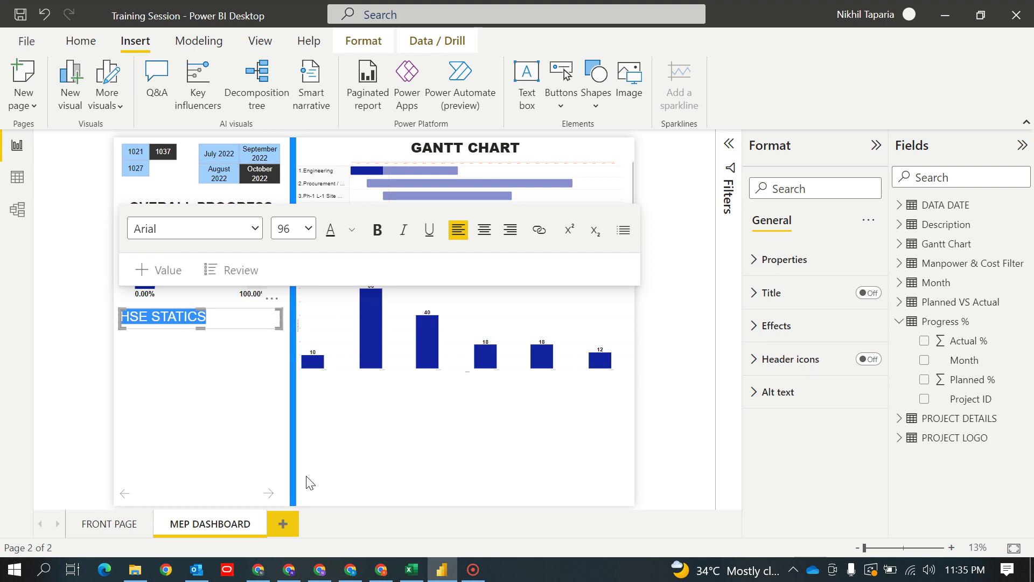
pyautogui.click(484, 229)
pyautogui.click(377, 229)
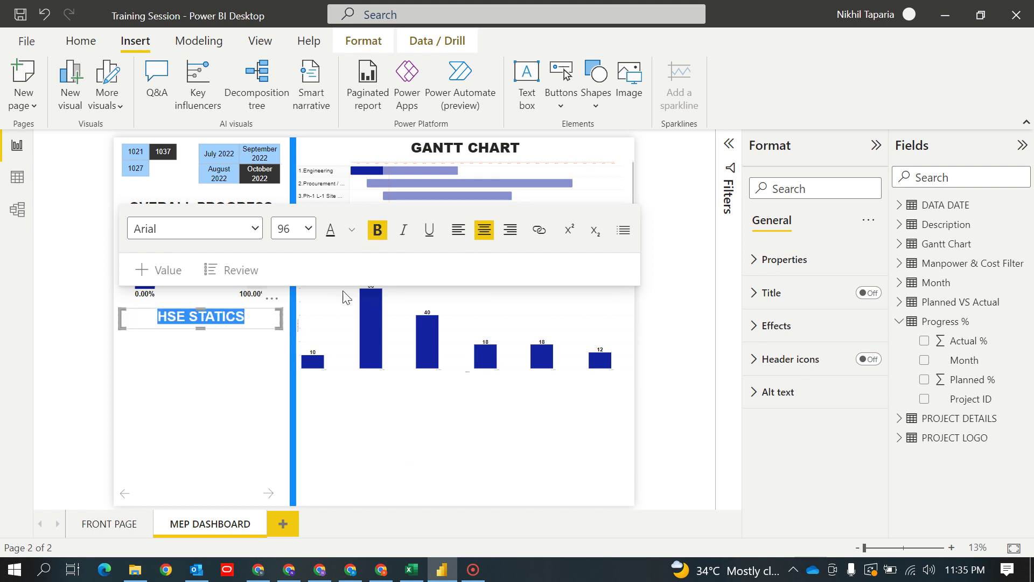
pyautogui.click(185, 433)
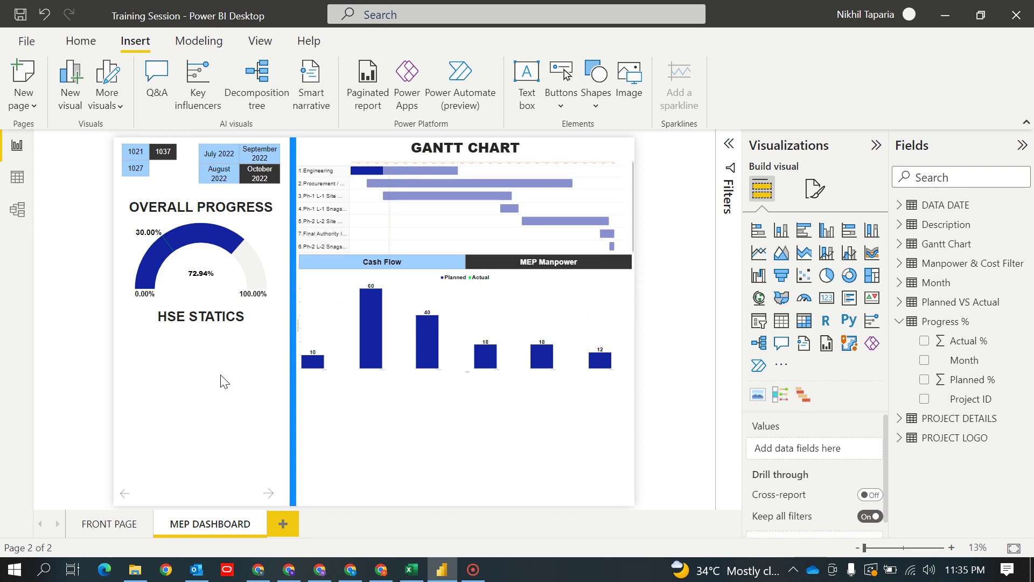
# Load the Safety Statistics sheet from the MEP DASHBOARD-080822 Excel workbook into the report
pyautogui.click(904, 322)
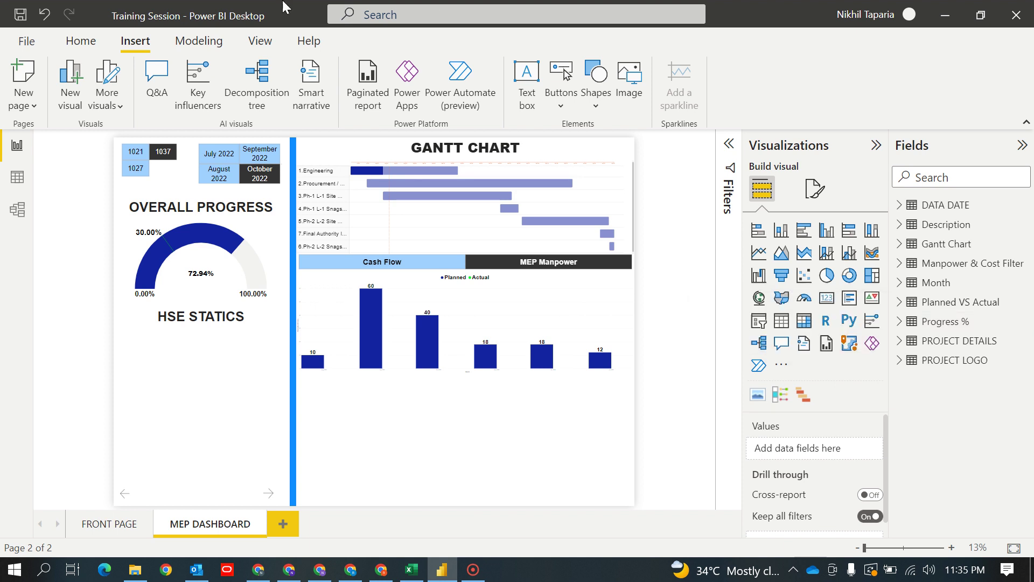
pyautogui.click(87, 44)
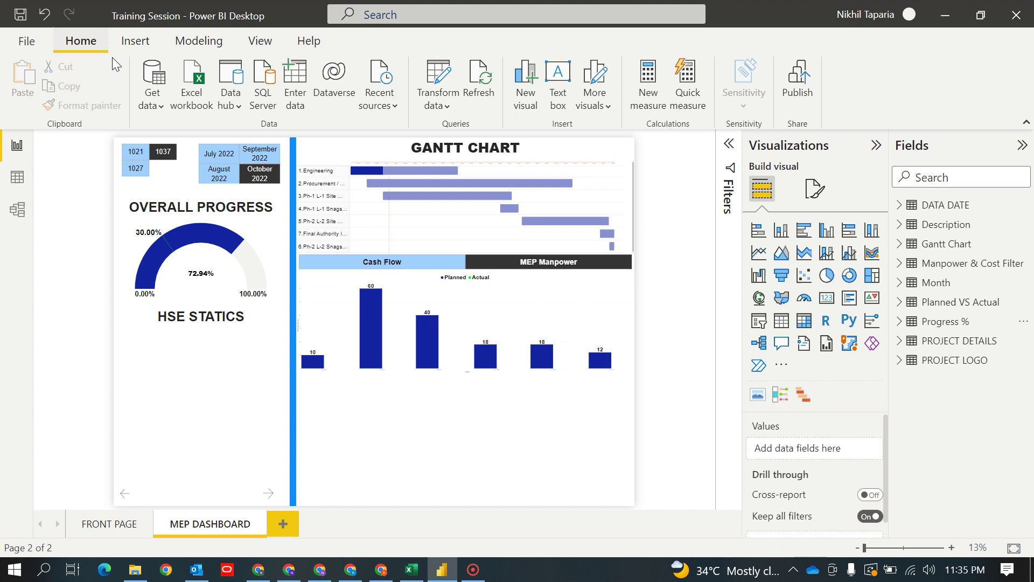
pyautogui.click(189, 94)
pyautogui.click(214, 136)
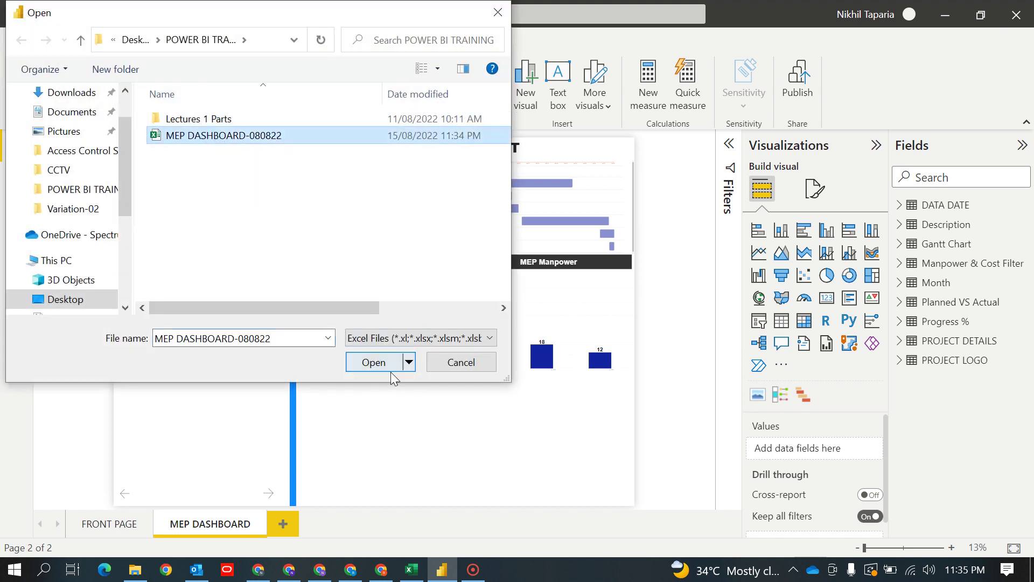
pyautogui.click(373, 362)
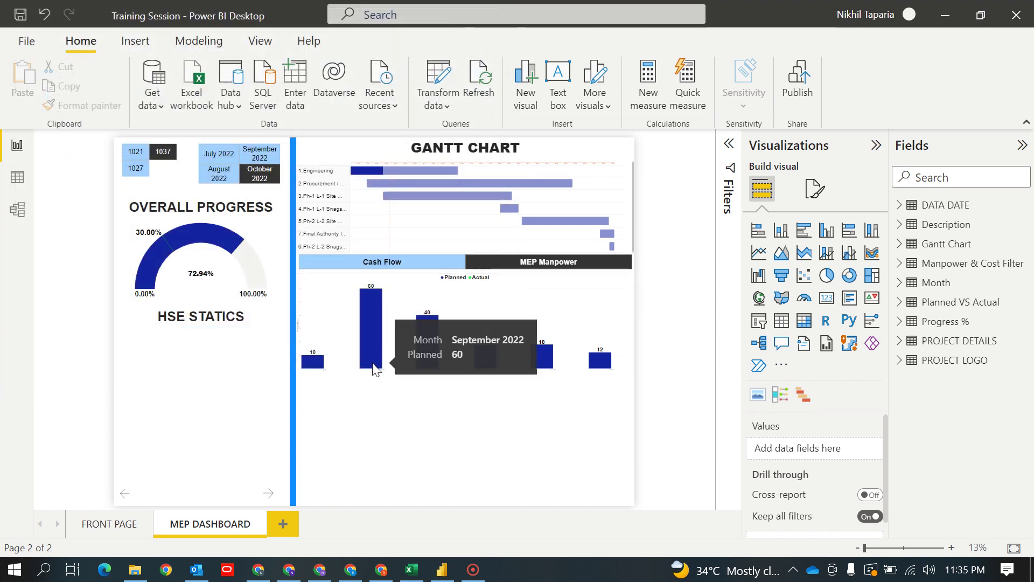
pyautogui.scroll(-4, 310, 356)
pyautogui.scroll(-3, 310, 355)
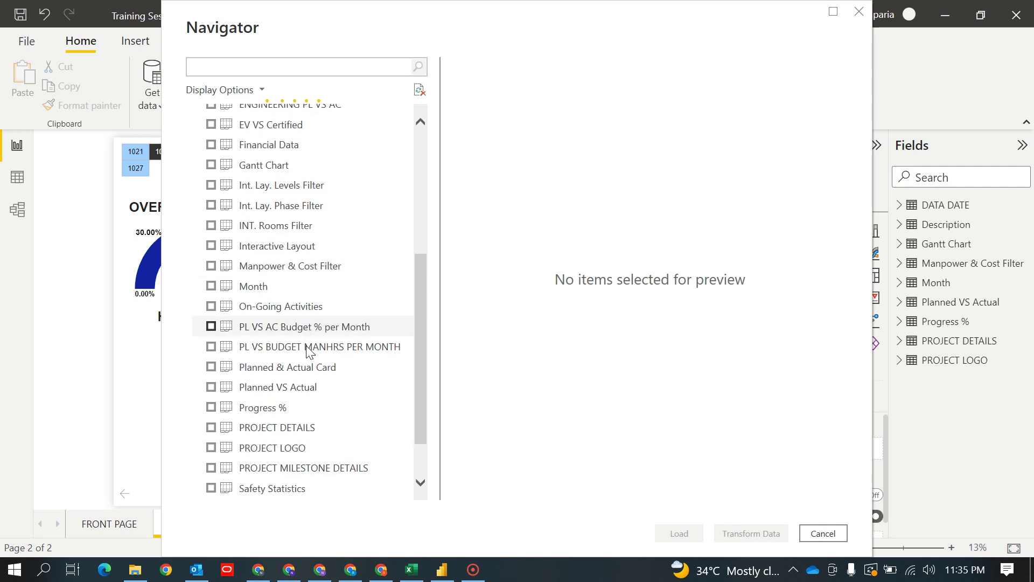
pyautogui.scroll(-2, 286, 323)
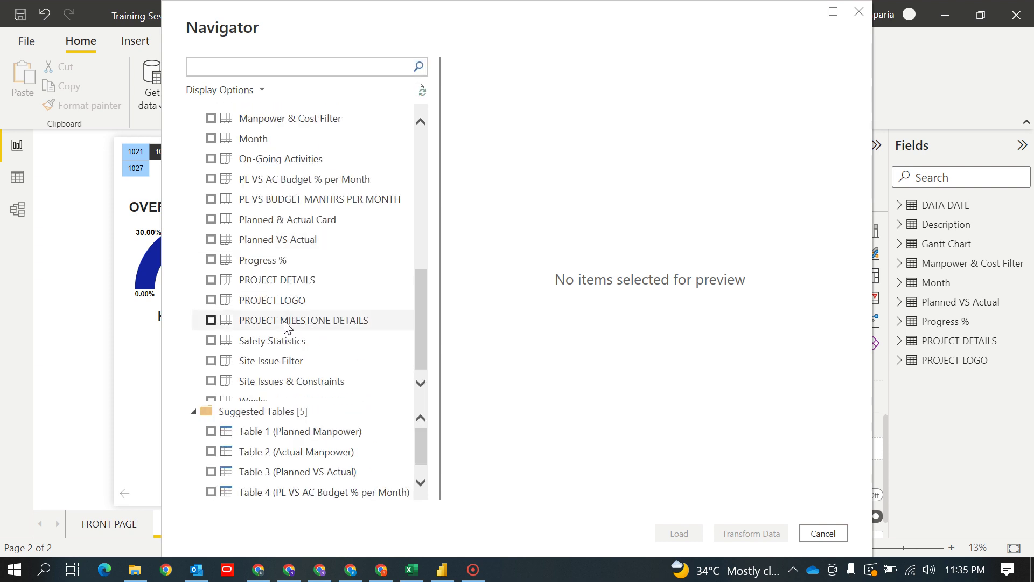
pyautogui.click(210, 340)
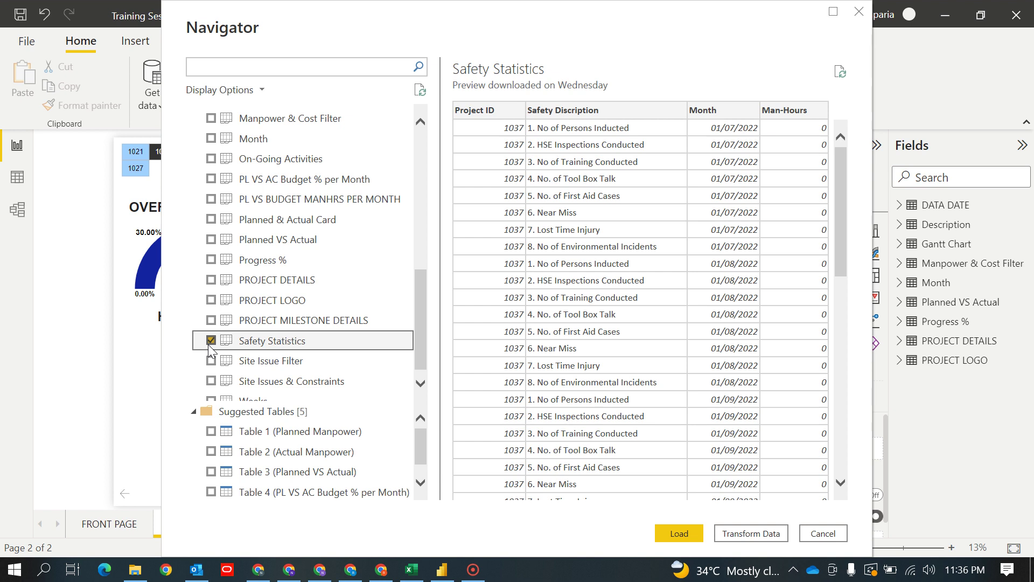
pyautogui.click(672, 529)
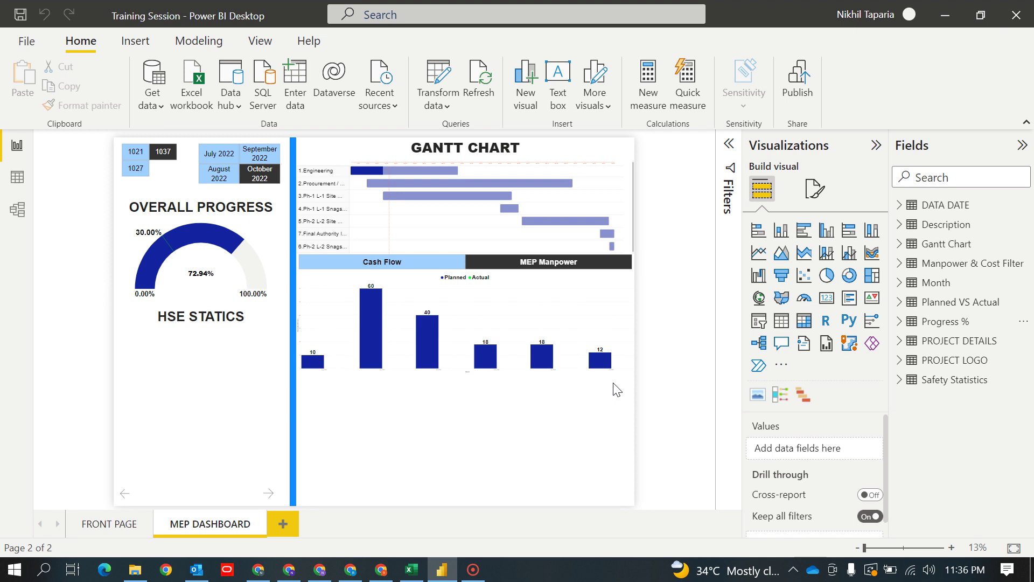
# Set the summarization of the Man-Hours column in the Safety Statistics table to Don't summarize
pyautogui.click(899, 380)
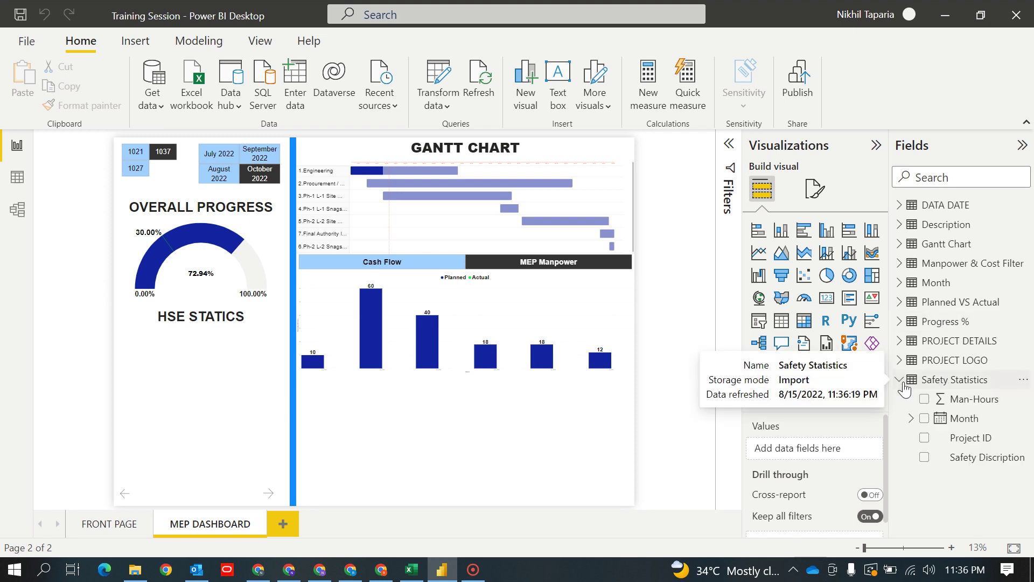
pyautogui.click(17, 178)
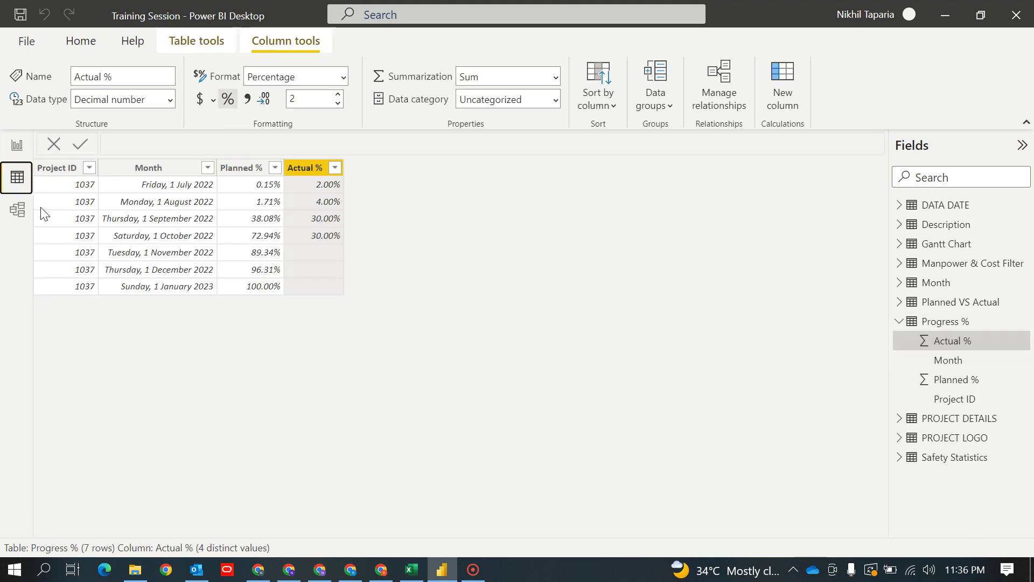
pyautogui.click(910, 321)
pyautogui.click(900, 380)
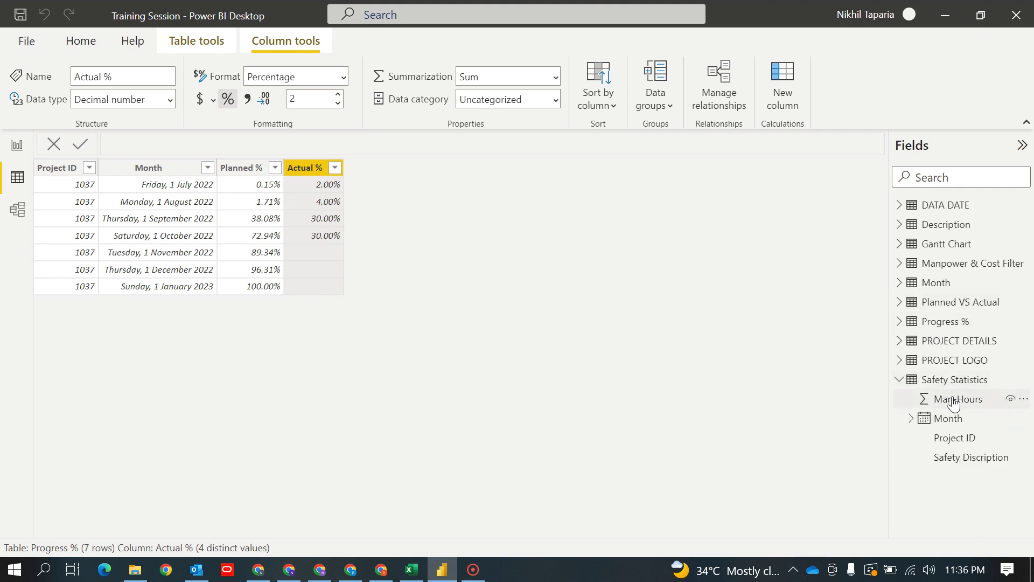
pyautogui.click(953, 399)
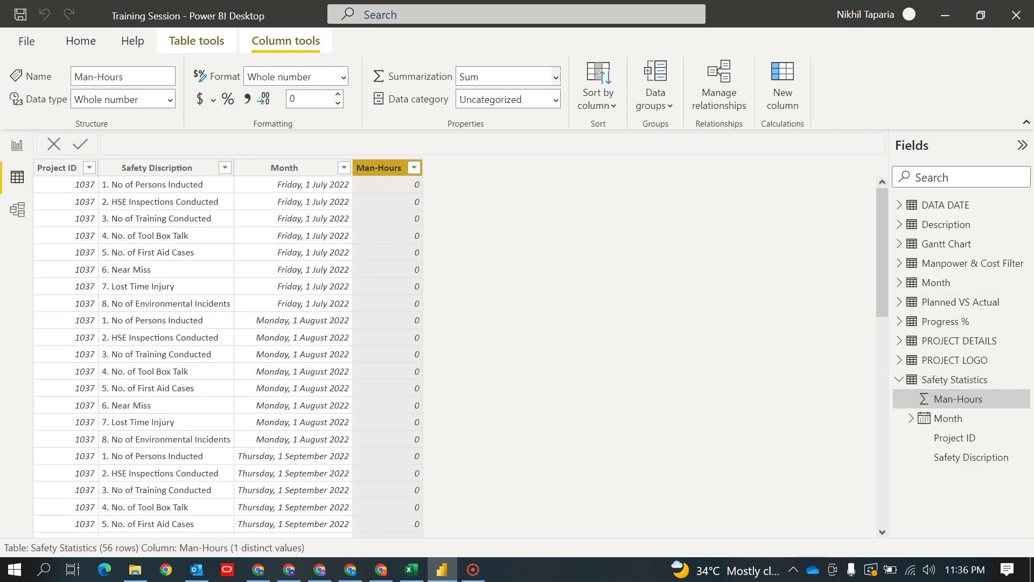
pyautogui.click(555, 77)
pyautogui.click(479, 124)
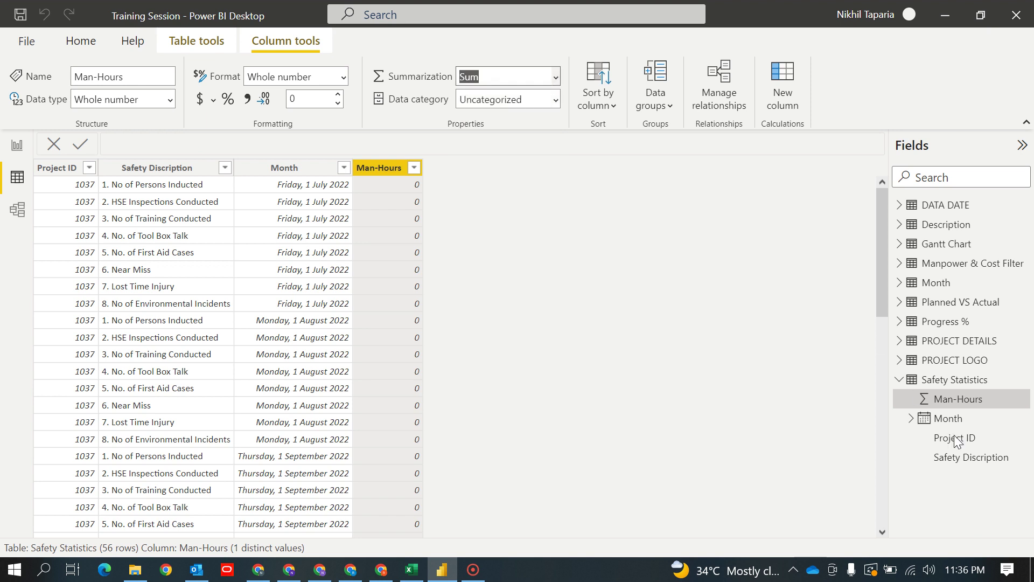
pyautogui.press('Up')
# In the data model, place the Safety Statistics table below Progress % and relate its Month field to the Month table
pyautogui.click(17, 210)
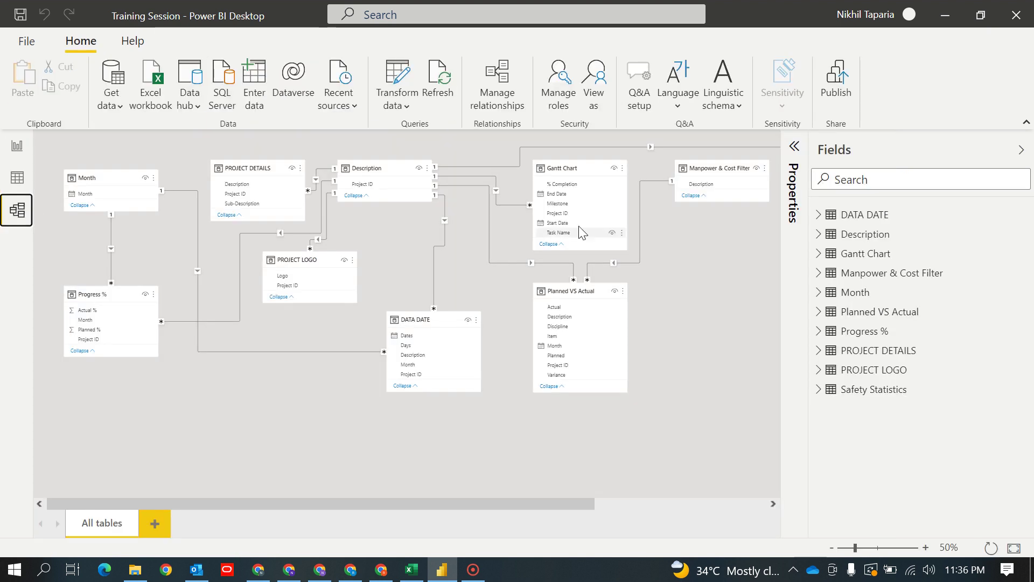
pyautogui.moveTo(364, 504); pyautogui.dragTo(541, 503)
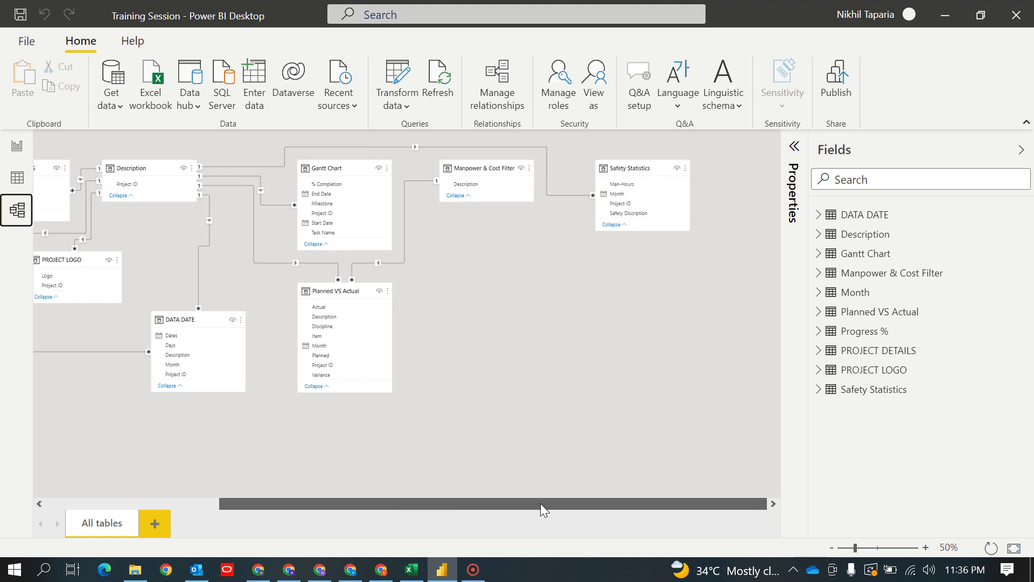
pyautogui.moveTo(624, 168); pyautogui.dragTo(89, 390)
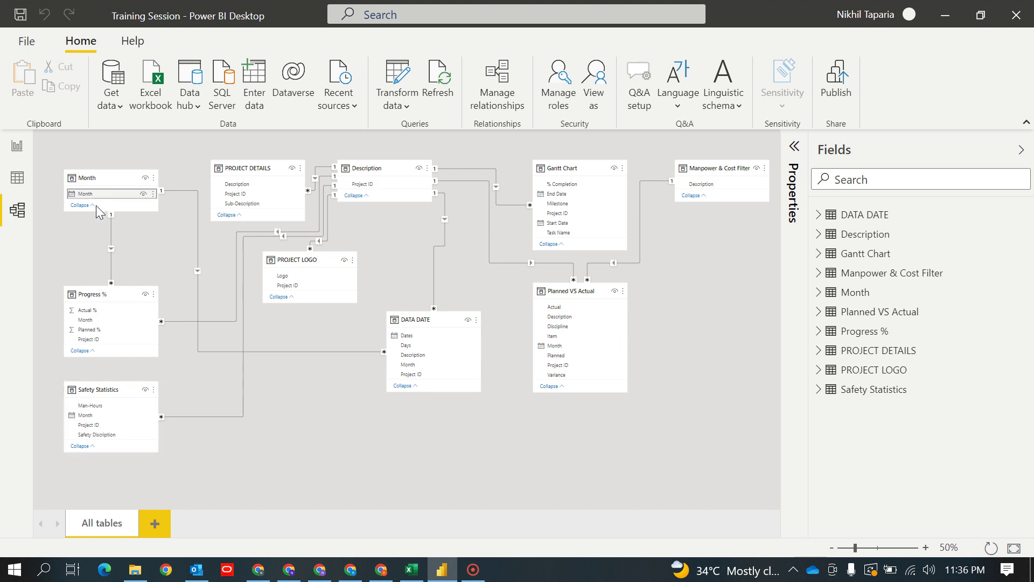
pyautogui.moveTo(84, 194); pyautogui.dragTo(104, 416)
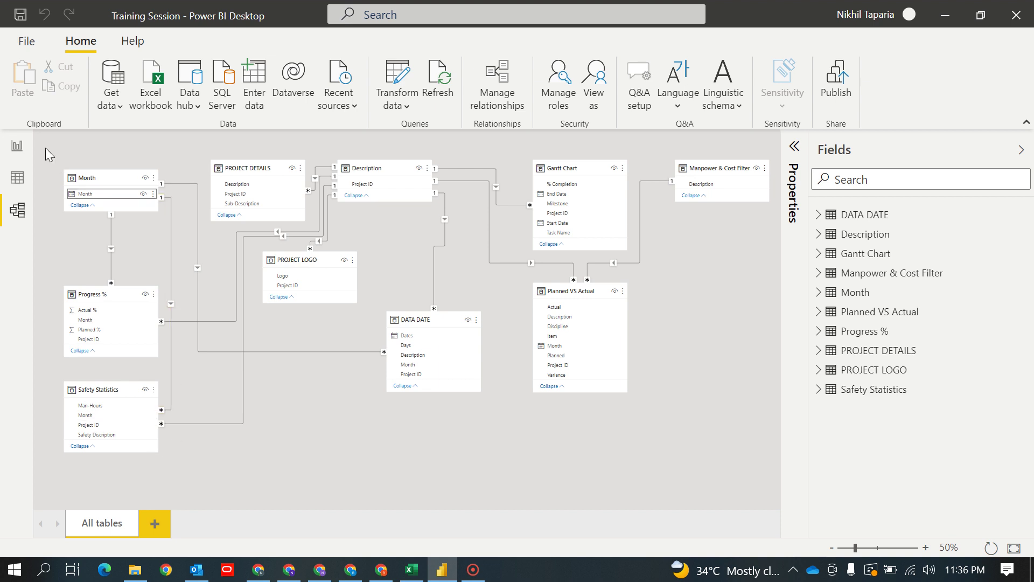
# Add a table visual below the HSE STATICS heading on the report page, with the Safety Discription and Man-Hours columns
pyautogui.click(14, 148)
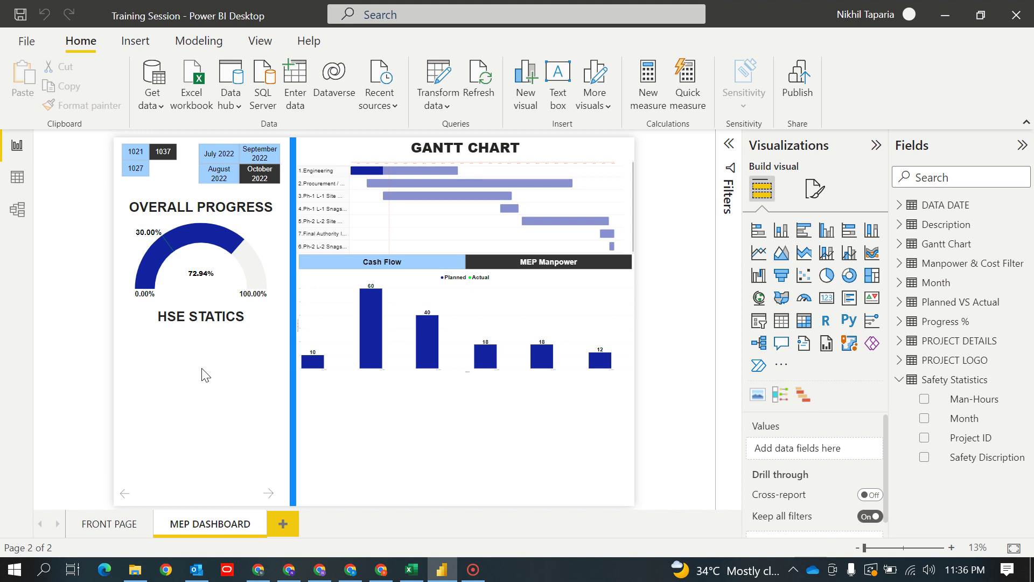
pyautogui.click(786, 324)
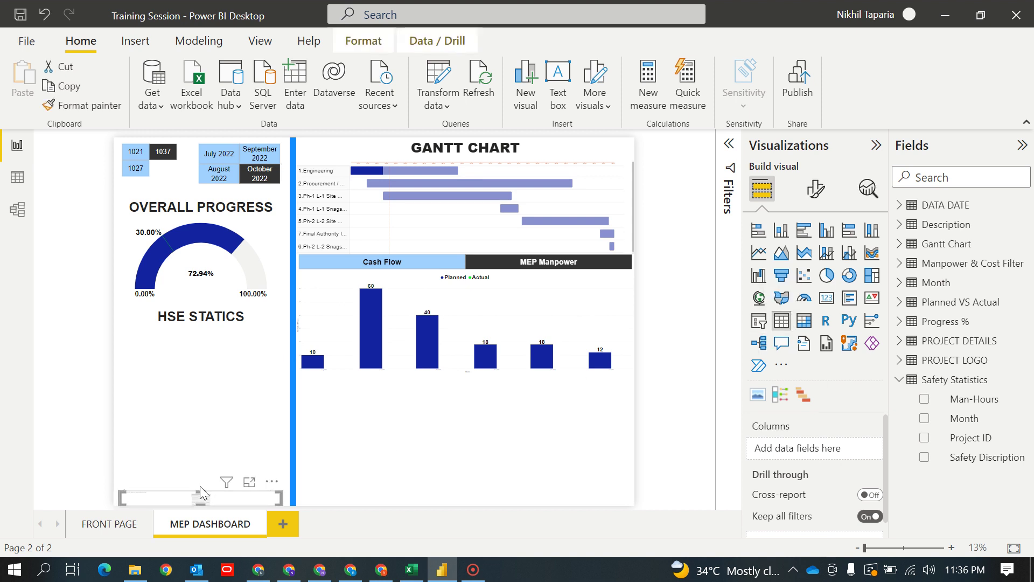
pyautogui.moveTo(198, 483); pyautogui.dragTo(277, 306)
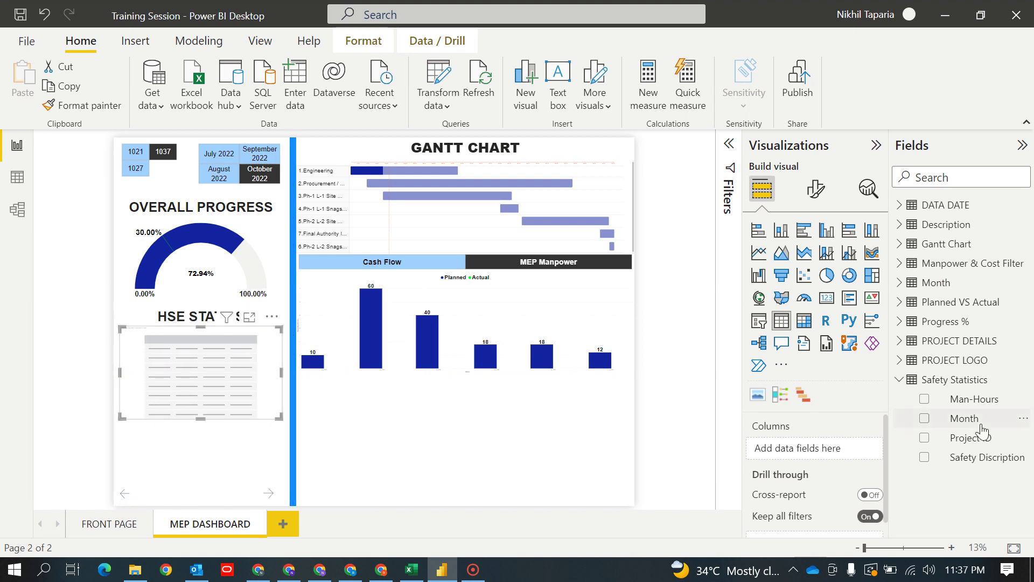
pyautogui.click(934, 465)
pyautogui.click(924, 457)
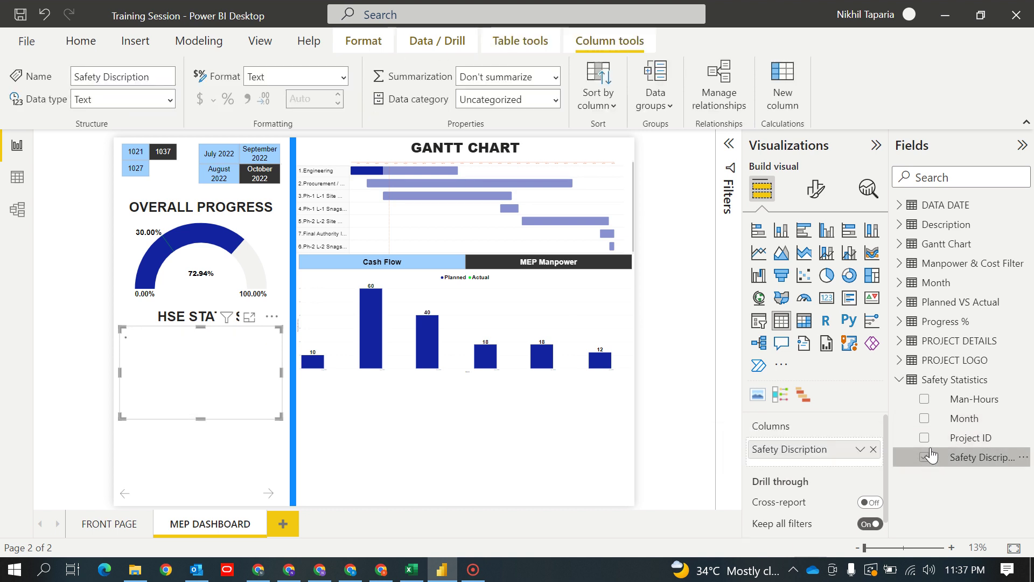
pyautogui.click(924, 399)
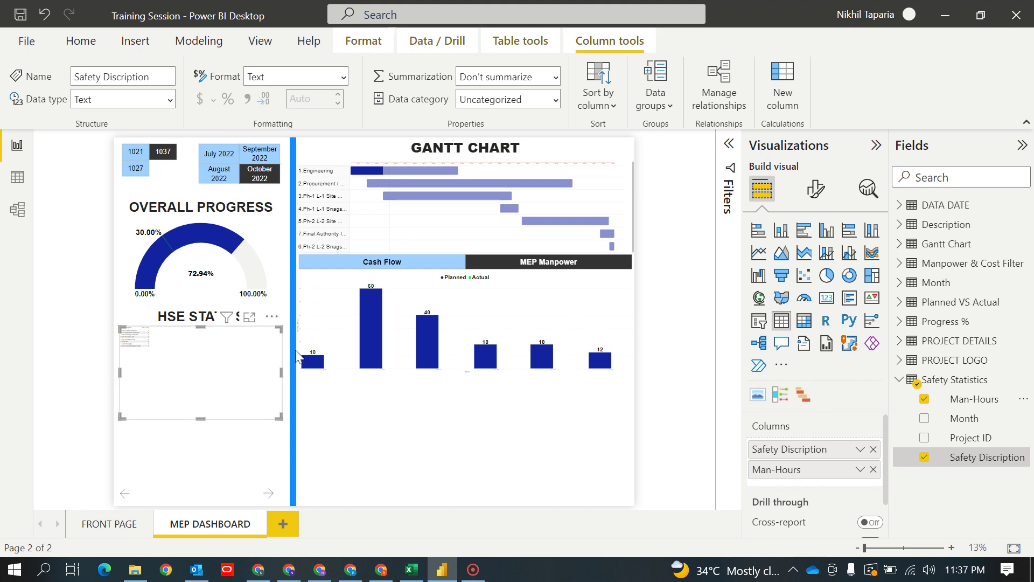
# Format the HSE statistics table's values in bold black Arial at size 55
pyautogui.click(819, 189)
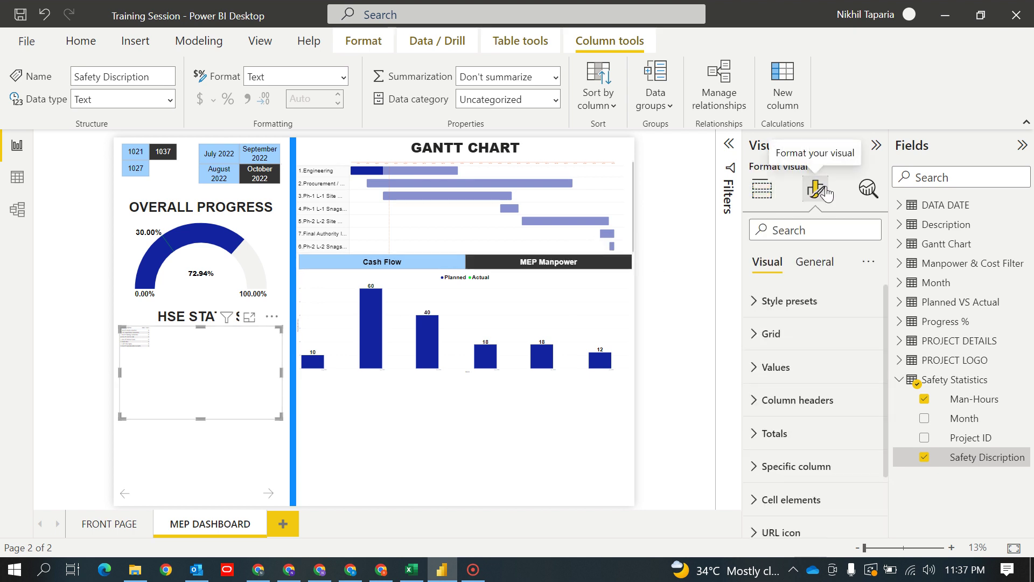
pyautogui.click(776, 366)
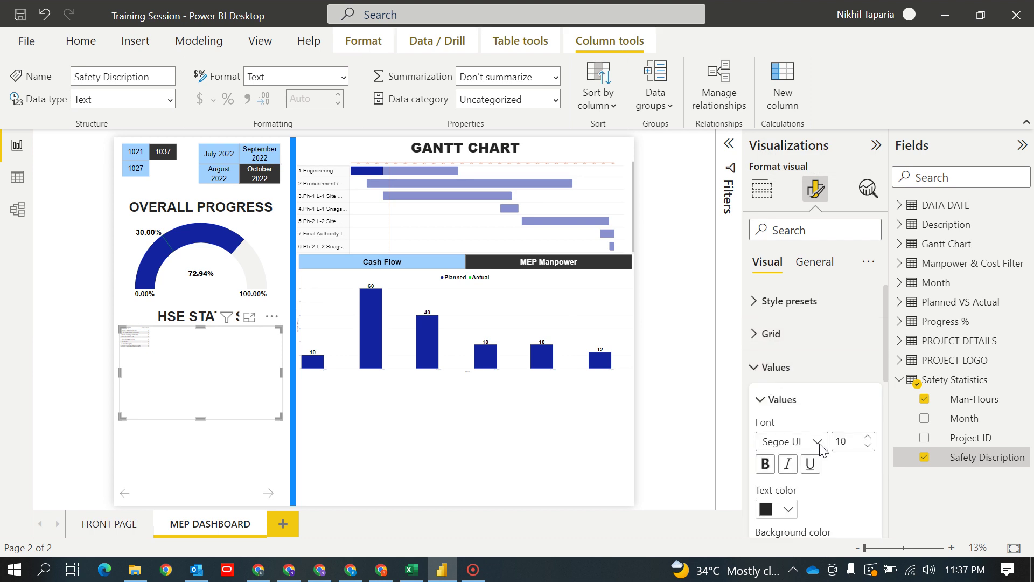
pyautogui.click(808, 441)
pyautogui.click(724, 9)
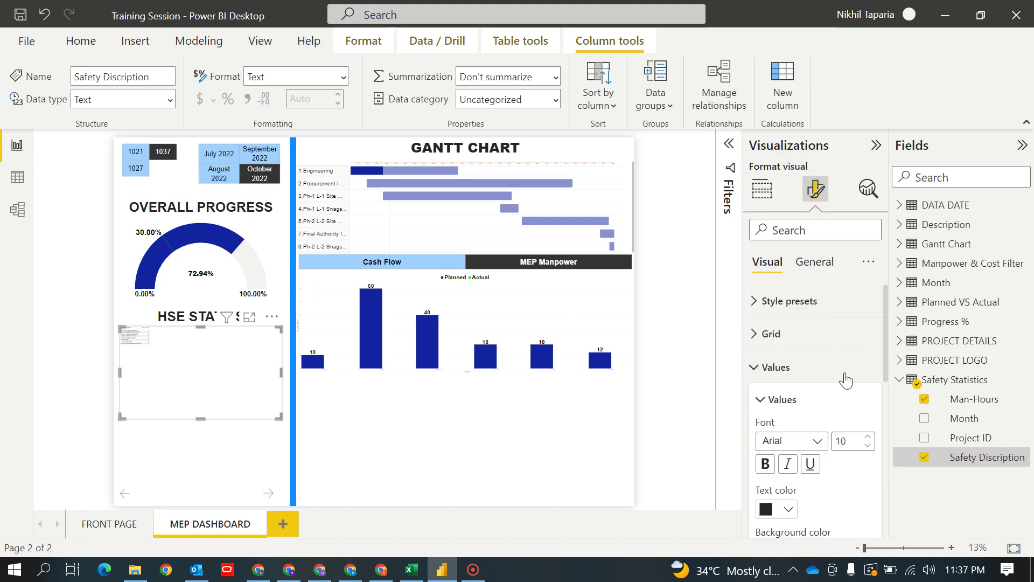
pyautogui.doubleClick(848, 441)
pyautogui.write('55')
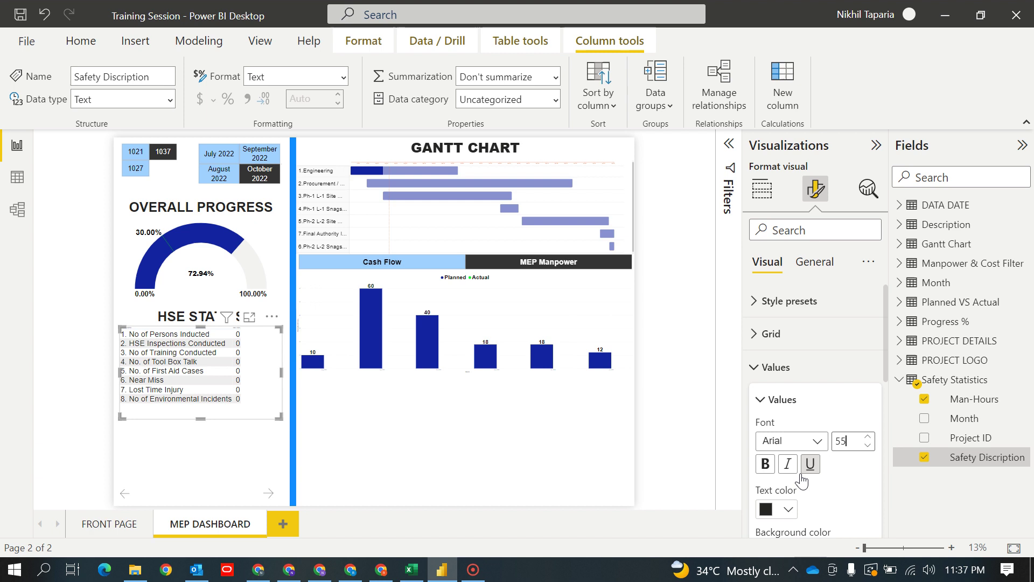
pyautogui.click(764, 464)
pyautogui.click(788, 509)
pyautogui.click(776, 439)
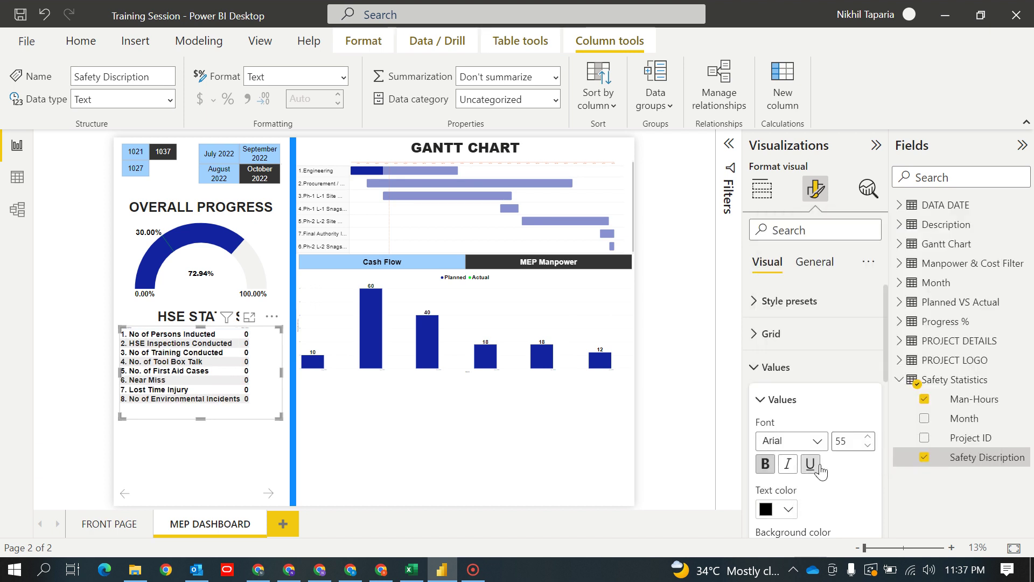
pyautogui.click(759, 324)
pyautogui.click(762, 291)
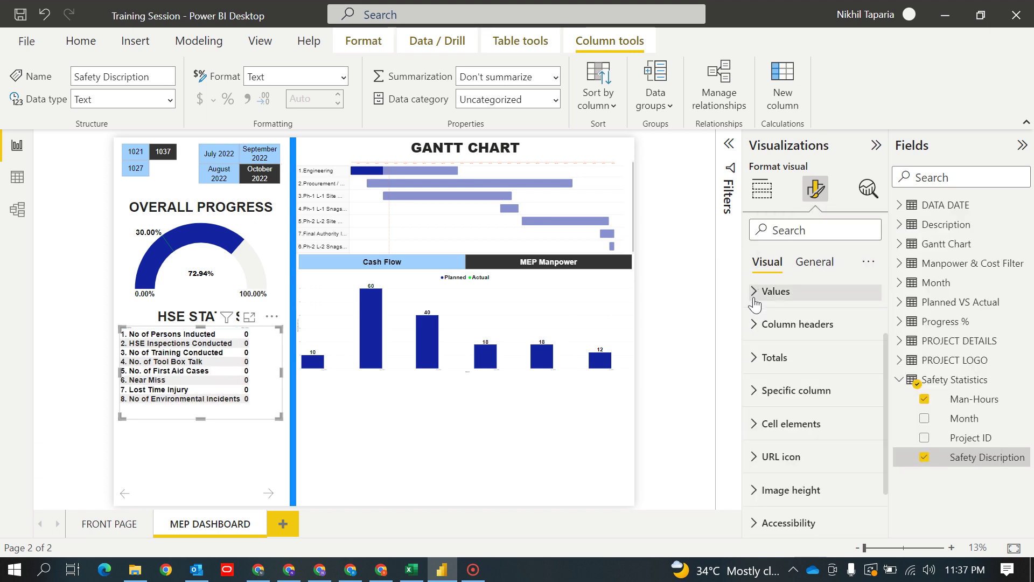
# Format the HSE statistics table's column headers in bold black Arial at size 55
pyautogui.click(776, 324)
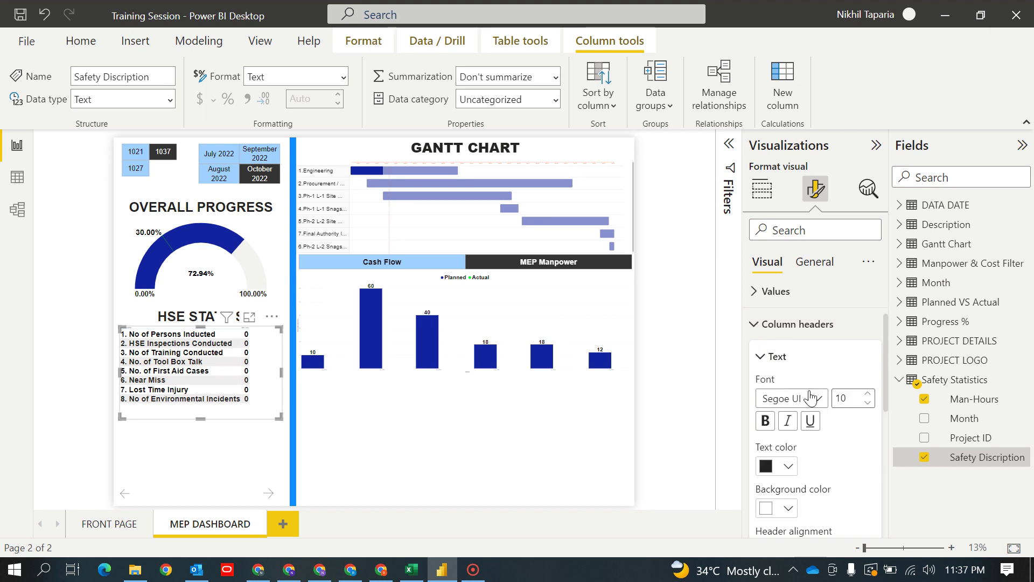
pyautogui.click(813, 398)
pyautogui.click(746, 9)
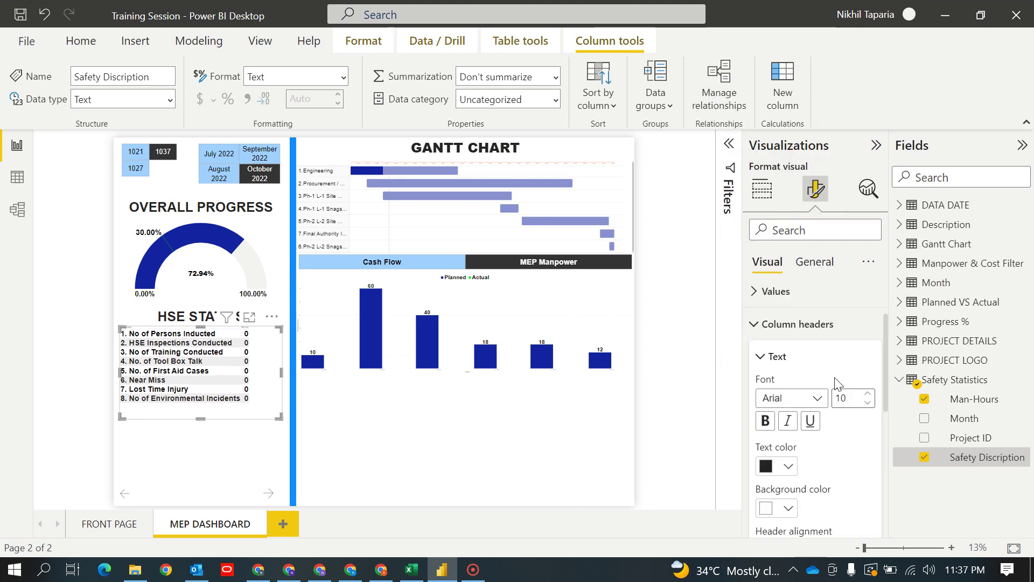
pyautogui.click(765, 420)
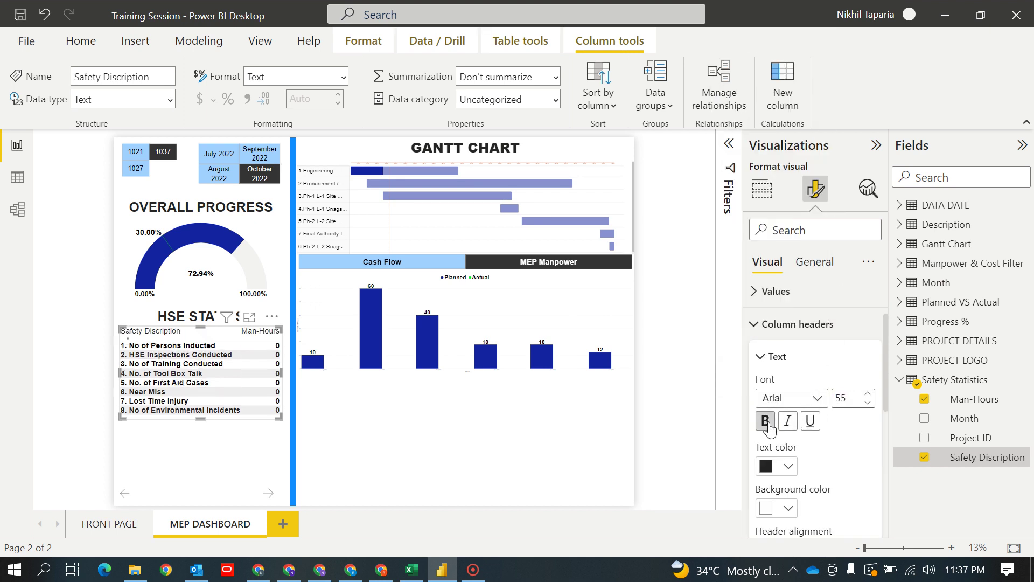
pyautogui.click(787, 466)
pyautogui.click(776, 396)
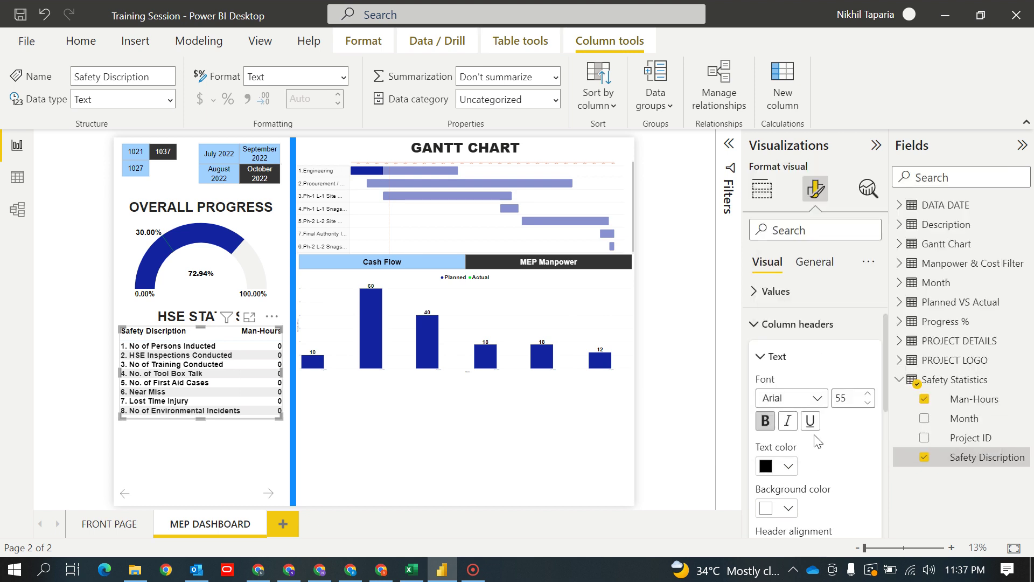
pyautogui.click(757, 335)
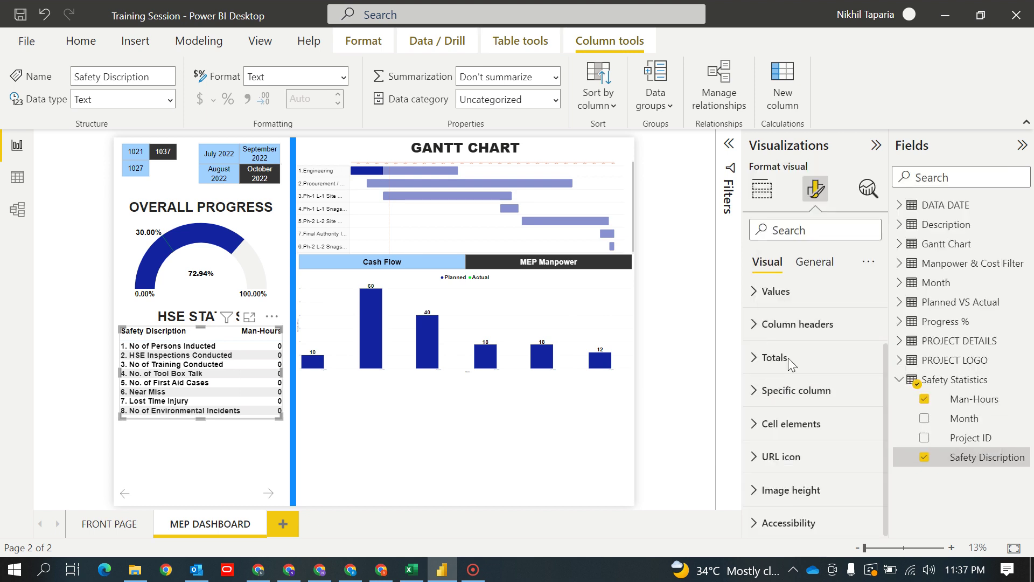
# Center-align the values of the Man-Hours column in the HSE statistics table
pyautogui.click(261, 338)
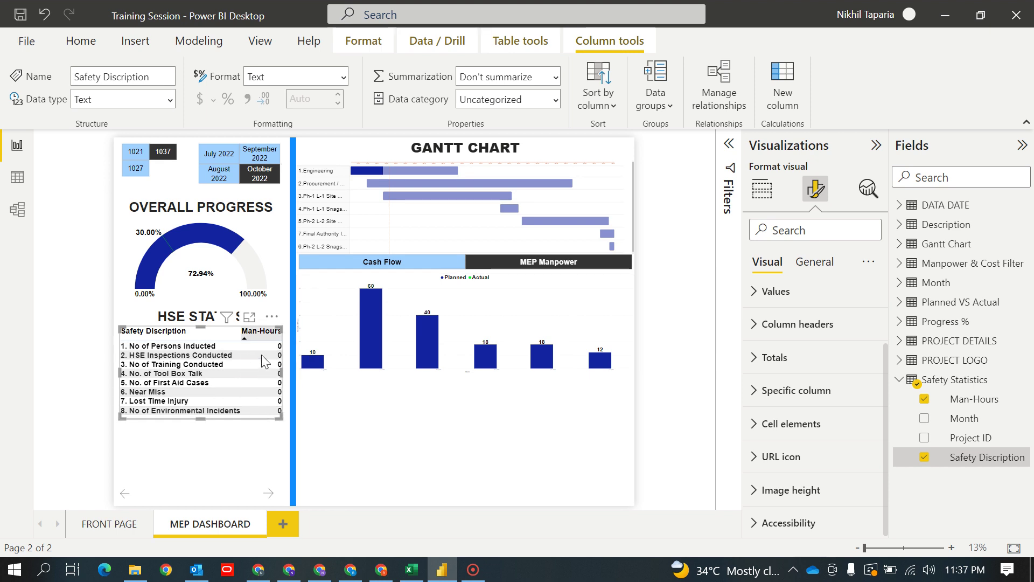
pyautogui.click(759, 391)
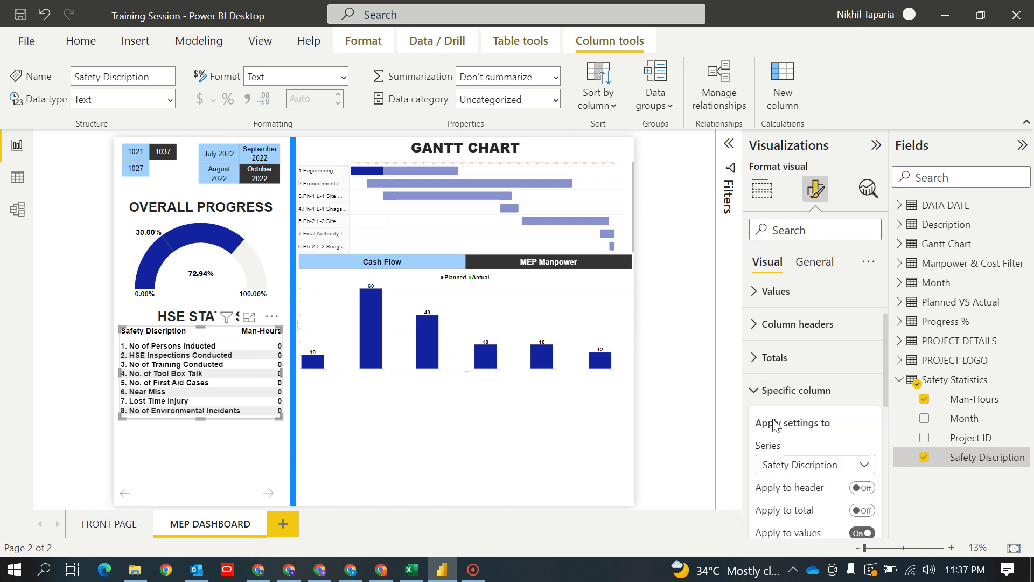
pyautogui.click(820, 467)
pyautogui.click(786, 501)
pyautogui.scroll(-3, 808, 452)
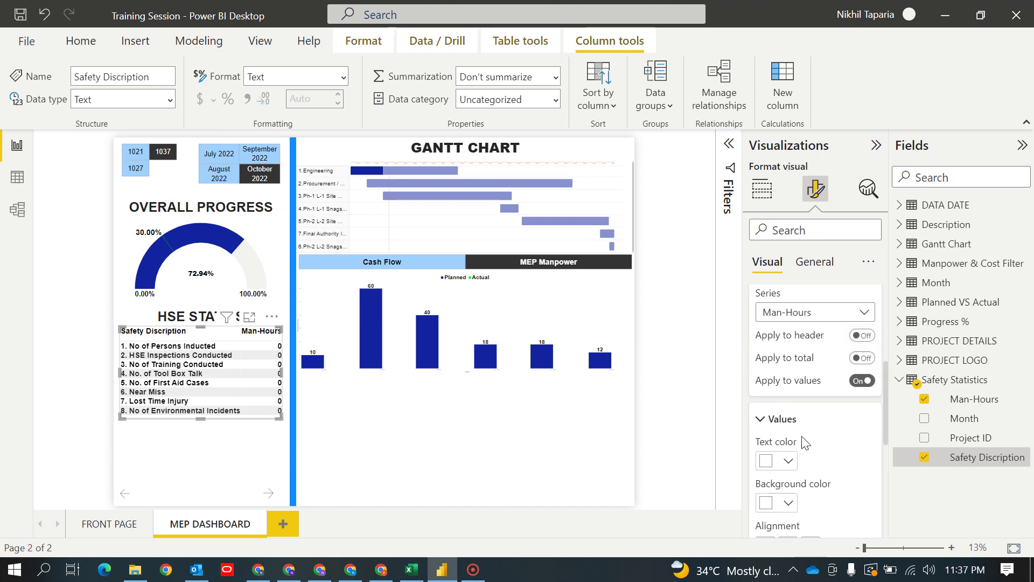
pyautogui.scroll(-2, 805, 443)
pyautogui.click(787, 470)
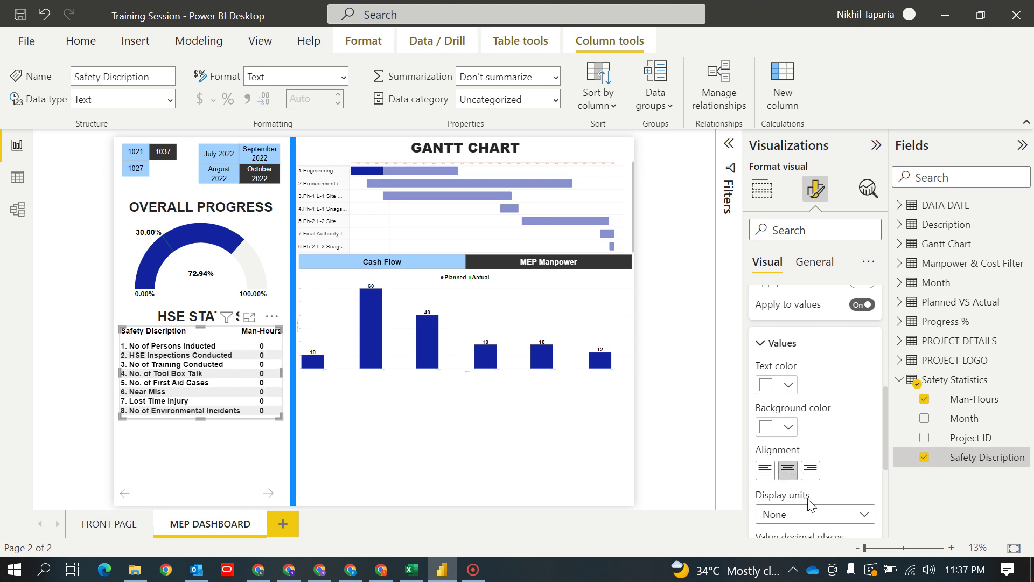
pyautogui.scroll(-3, 808, 484)
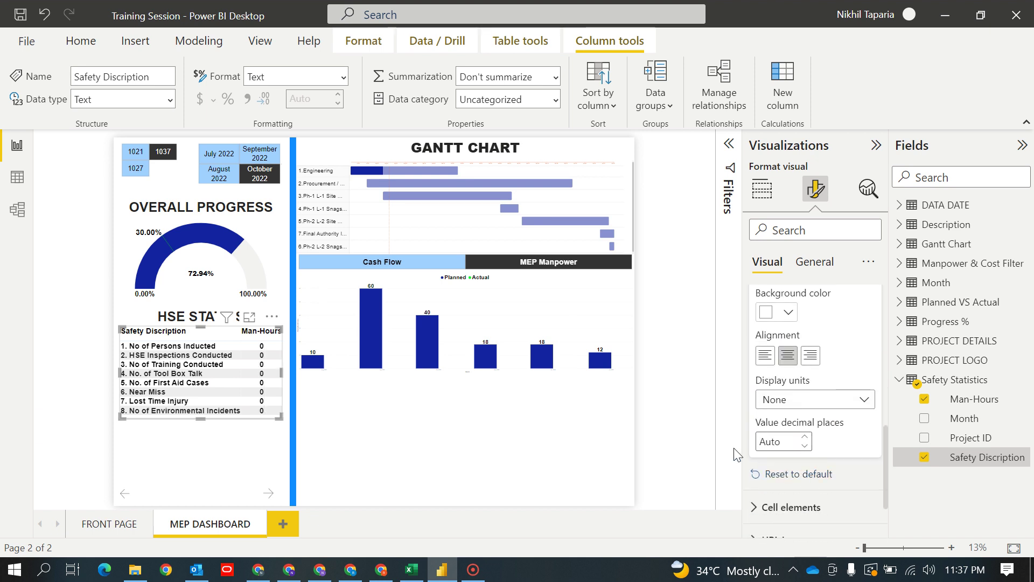
pyautogui.scroll(-2, 807, 431)
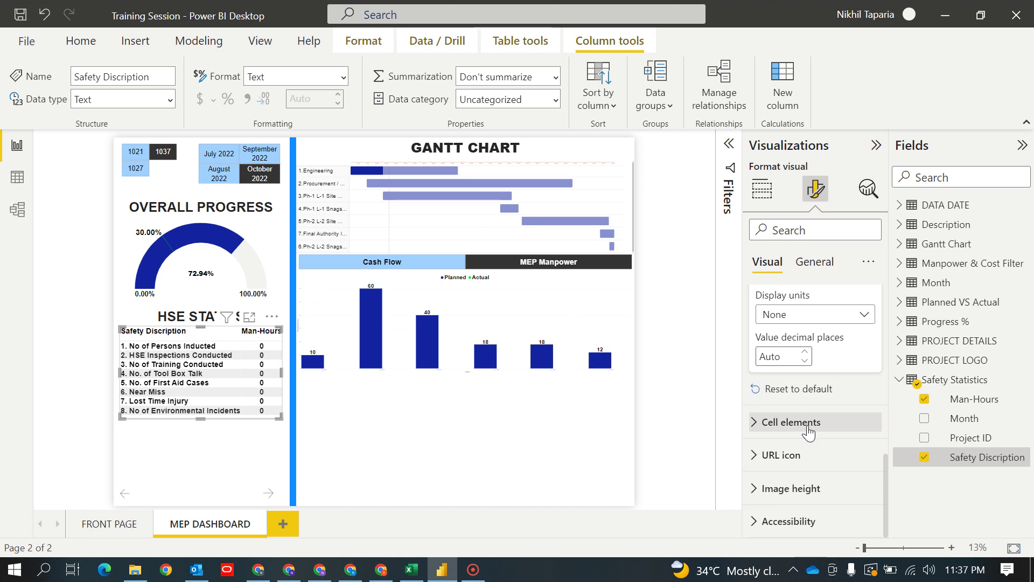
pyautogui.click(222, 450)
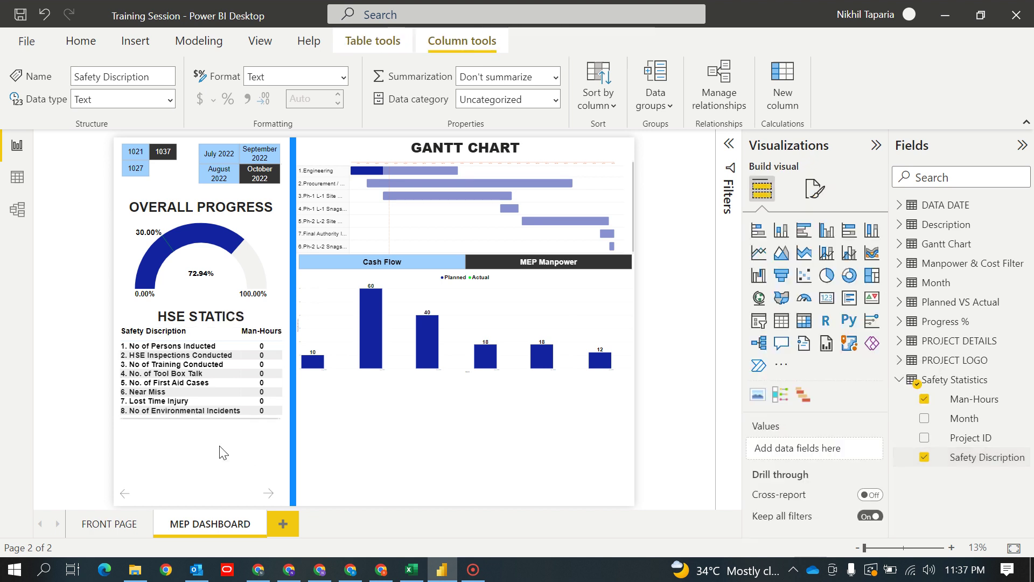